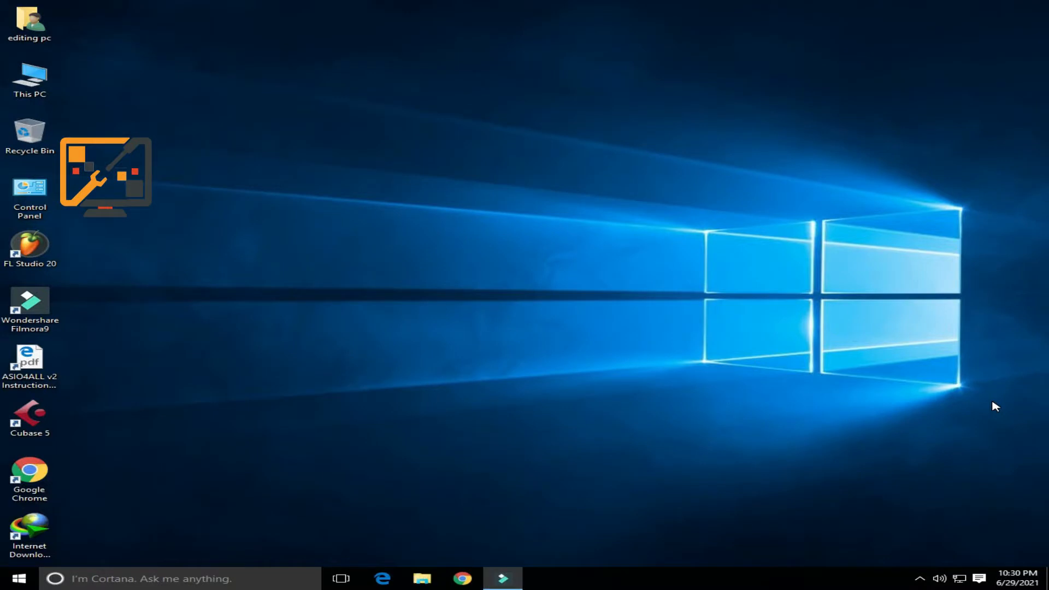
right_click(640, 126)
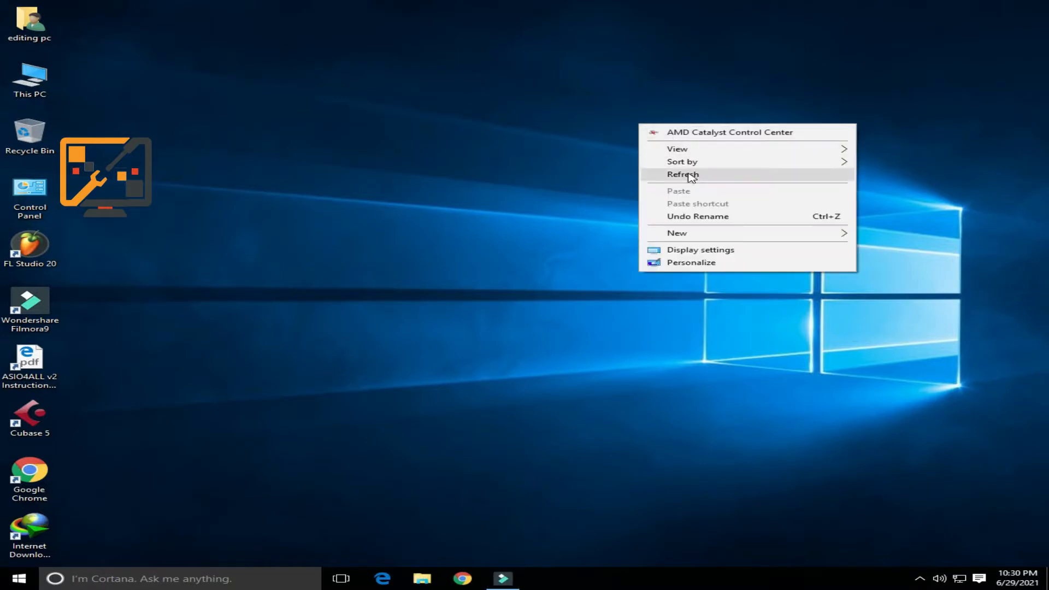
click(687, 175)
right_click(664, 93)
click(710, 142)
right_click(699, 105)
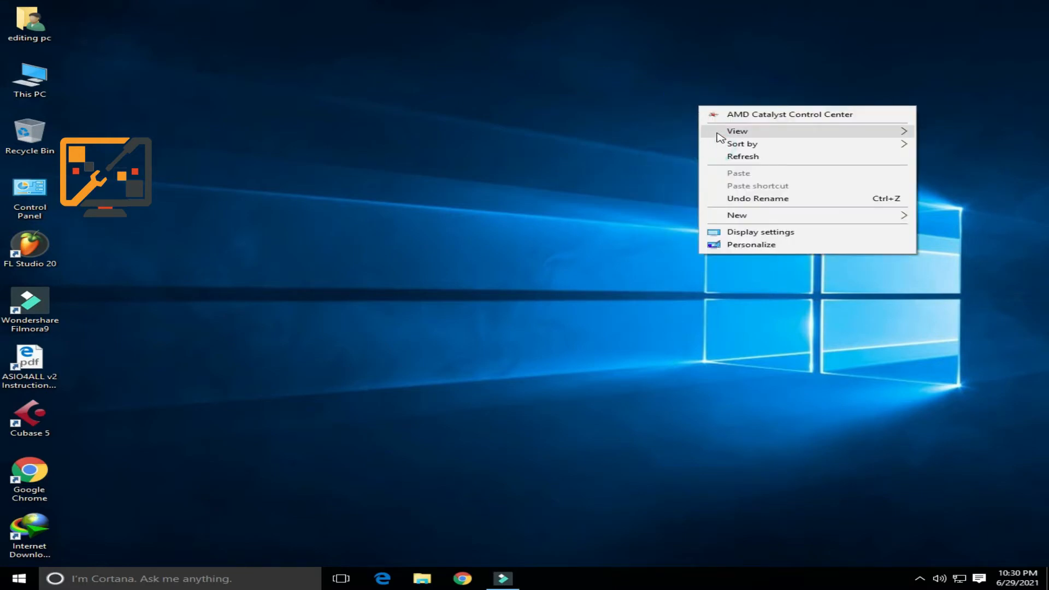
mouse_move(722, 132)
key(Escape)
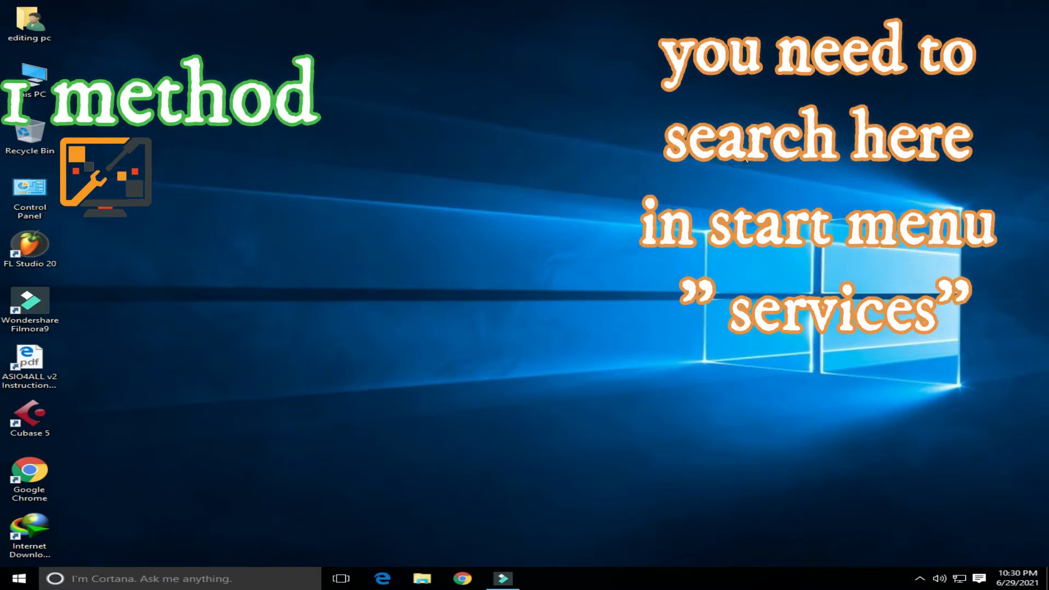
Step: Search Windows for "service" and open the Services desktop app
key(super)
text(se)
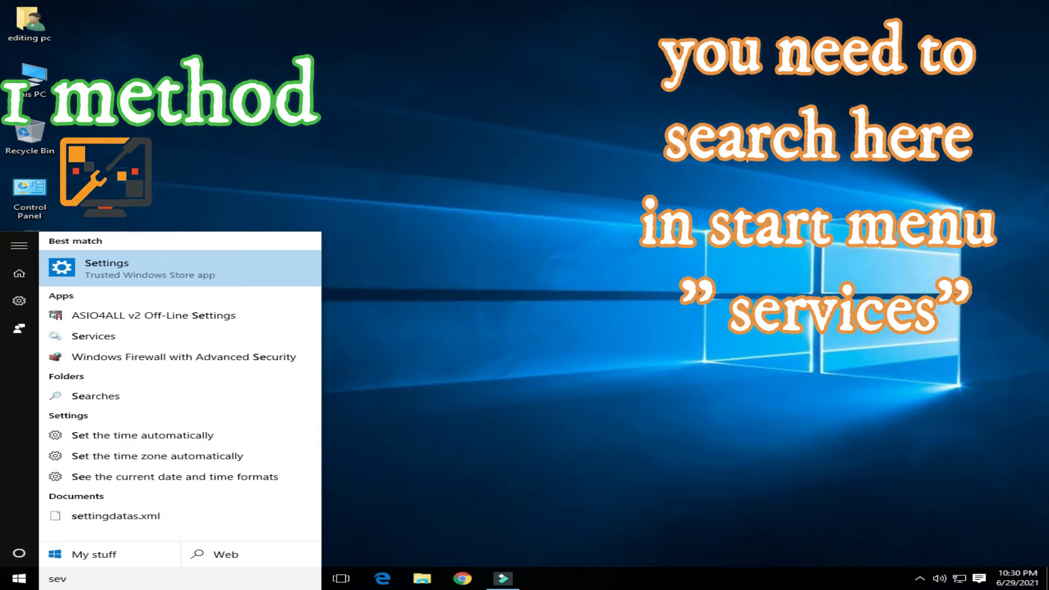
text(rvice)
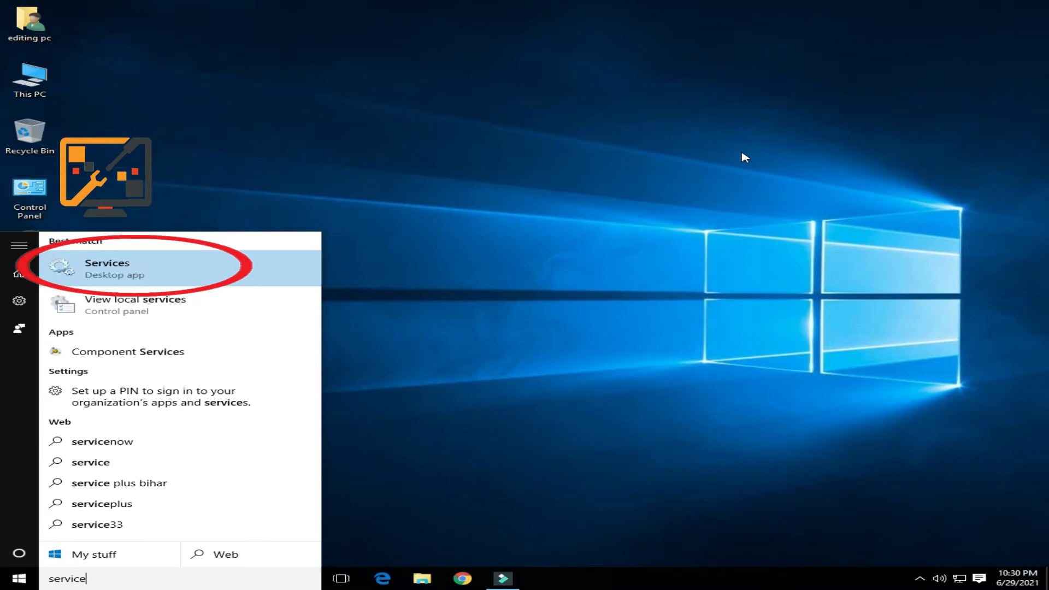
key(Return)
drag(265, 50, 301, 48)
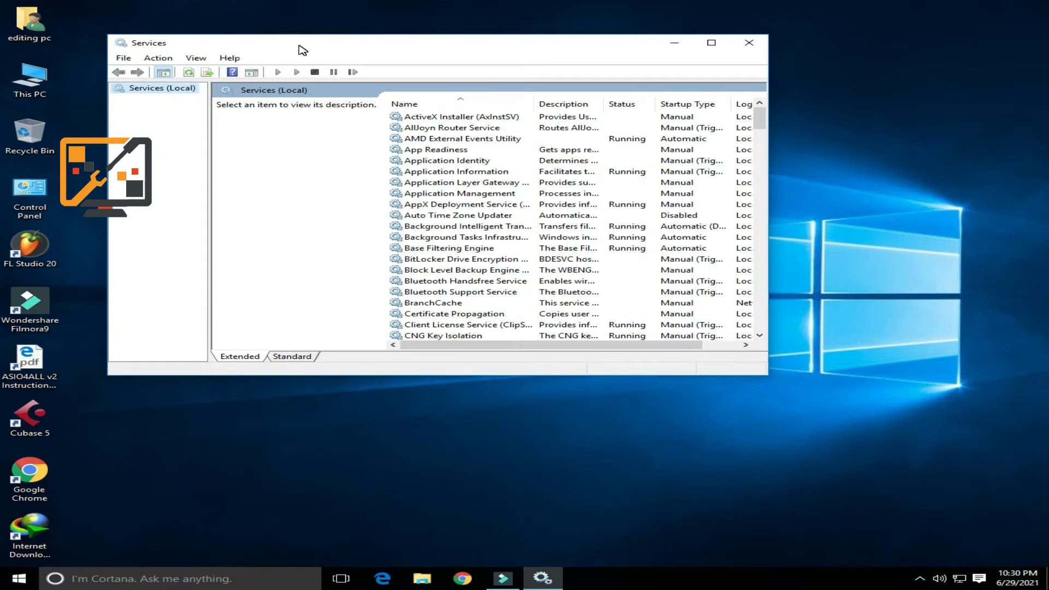
Step: Find the Windows Update service in the local services list and open its properties
scroll(437, 213, down, 6)
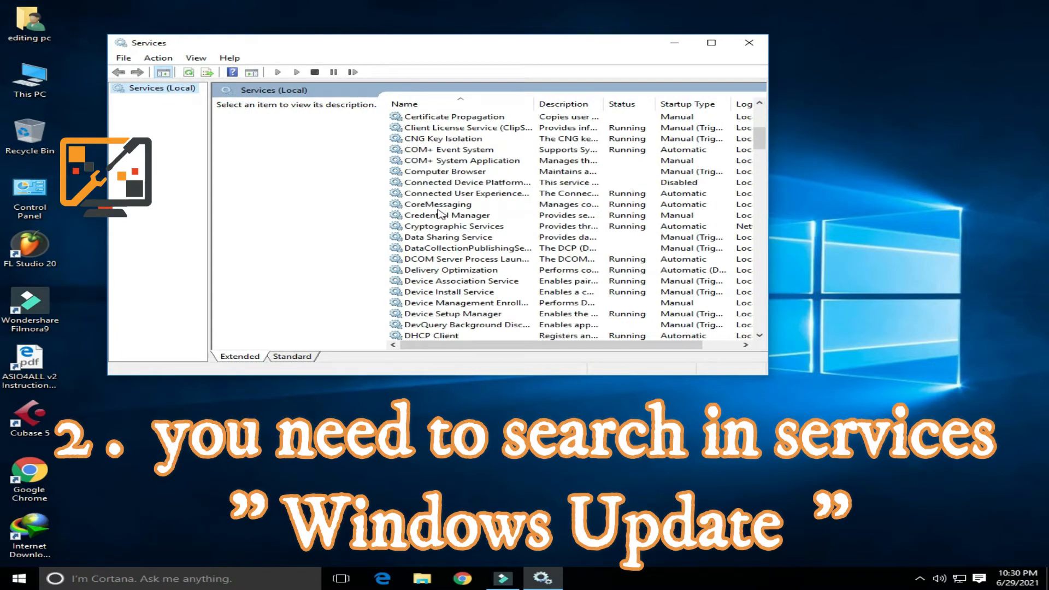
scroll(440, 215, down, 6)
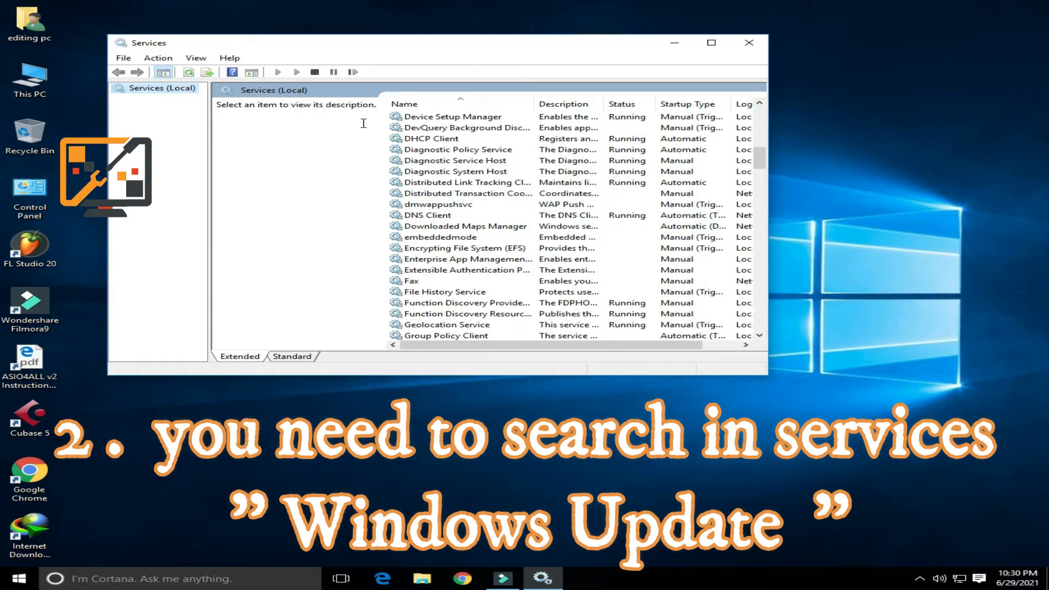
scroll(470, 208, down, 20)
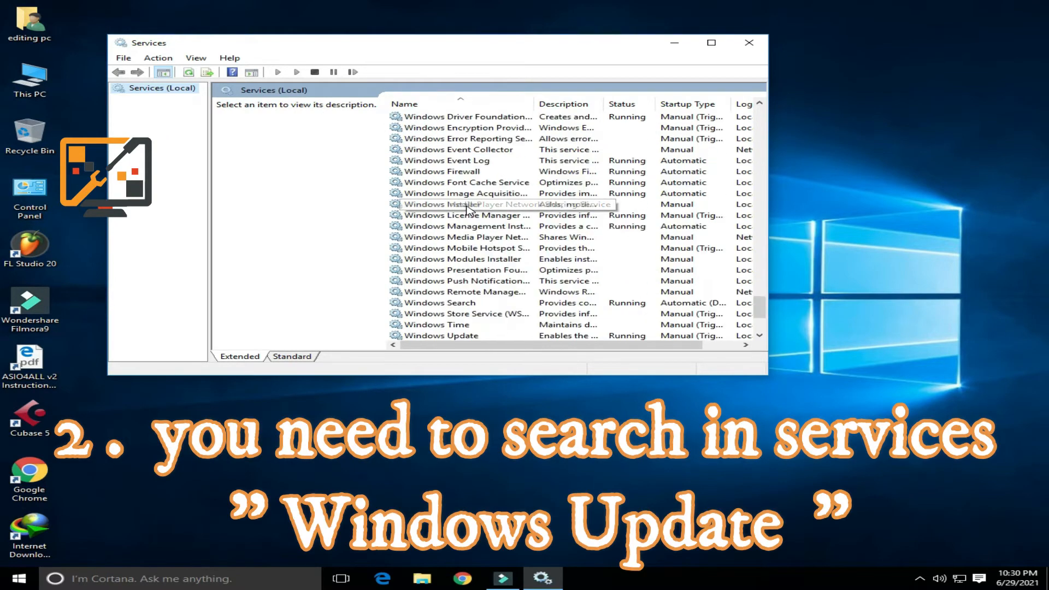
scroll(467, 209, up, 6)
scroll(454, 215, down, 2)
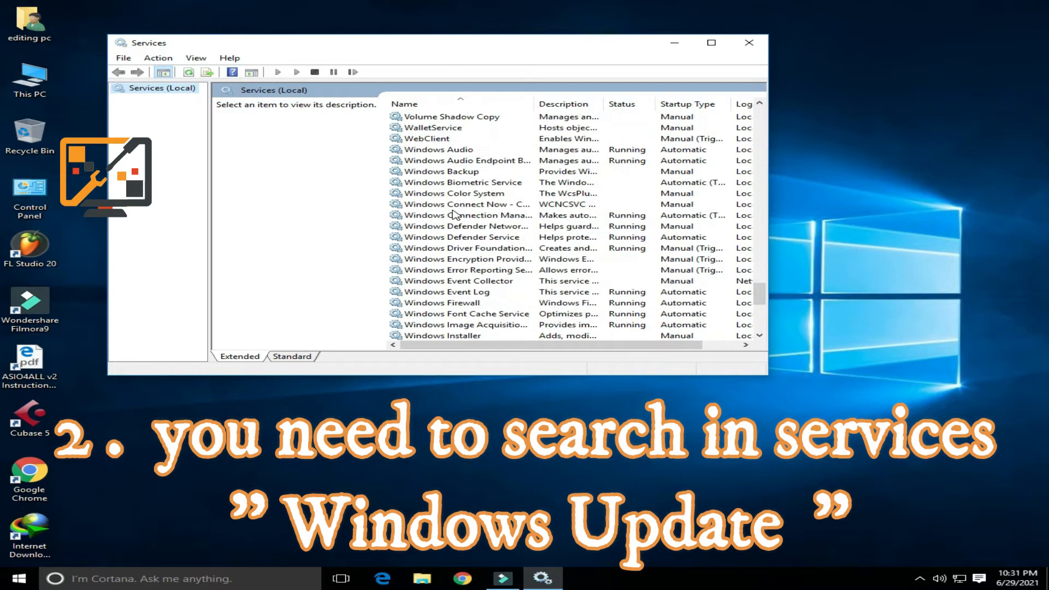
scroll(454, 214, down, 7)
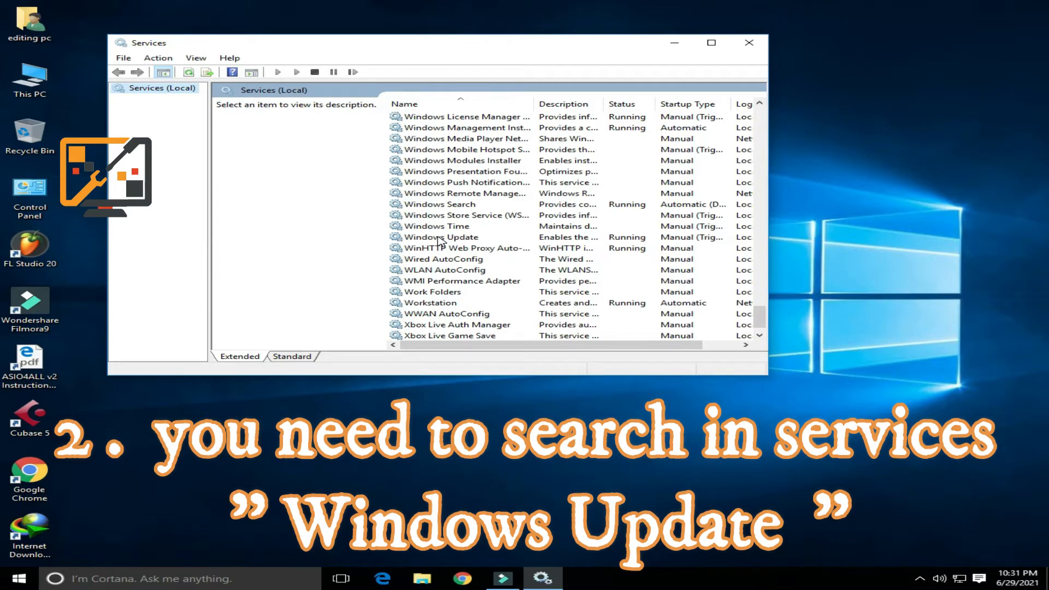
double_click(439, 238)
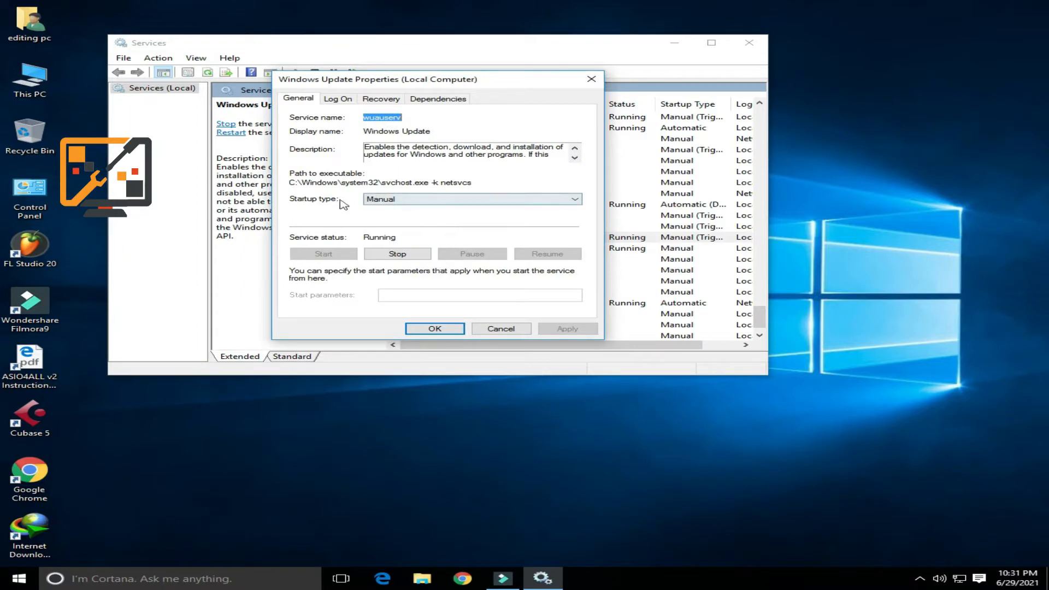
Step: Set the Windows Update service's startup type to Disabled and stop the service, saving the properties and closing Services
click(382, 201)
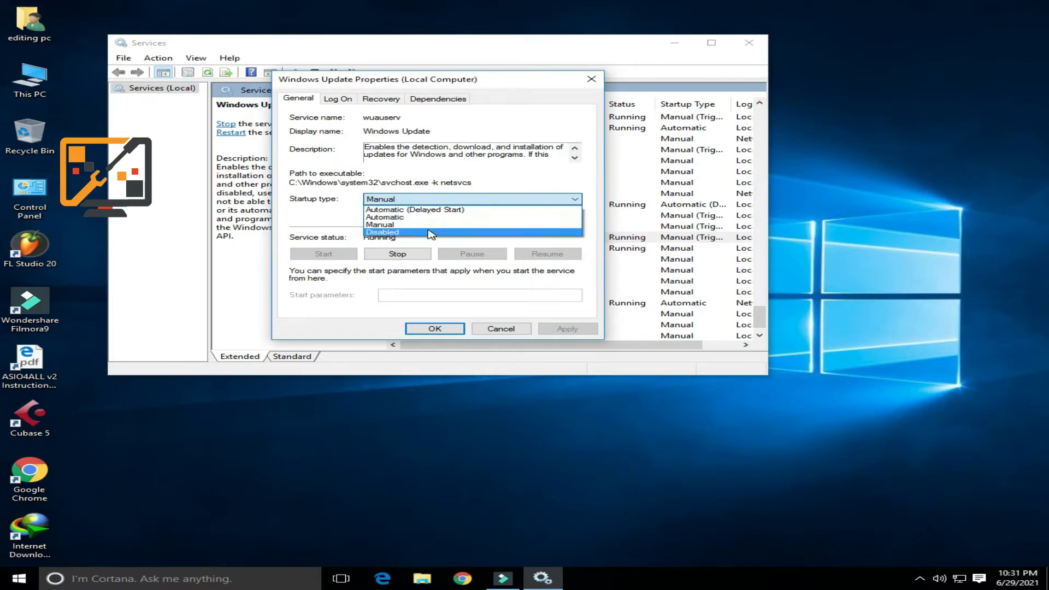
click(395, 235)
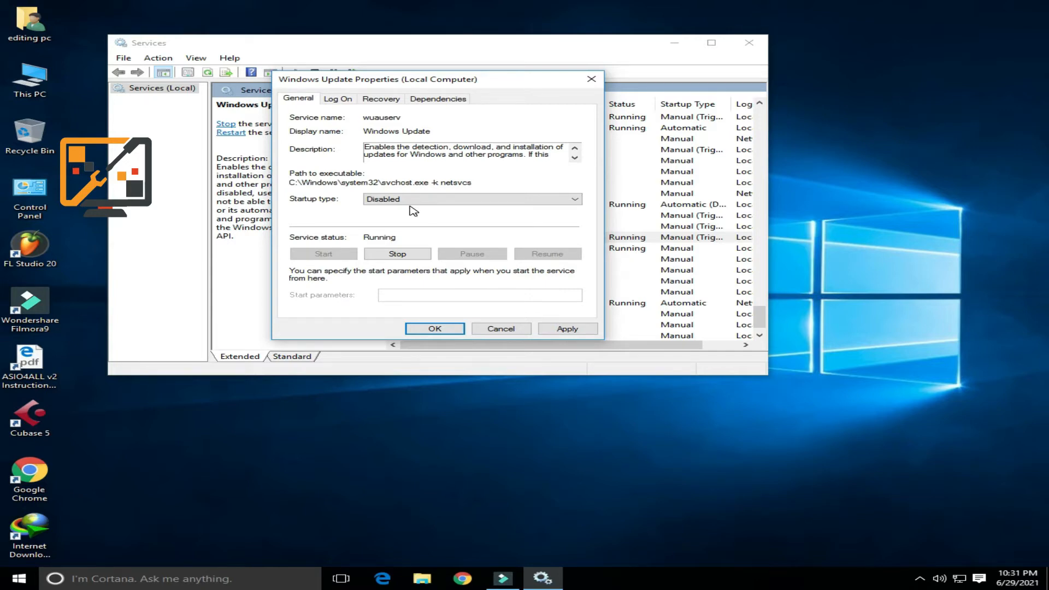
click(392, 256)
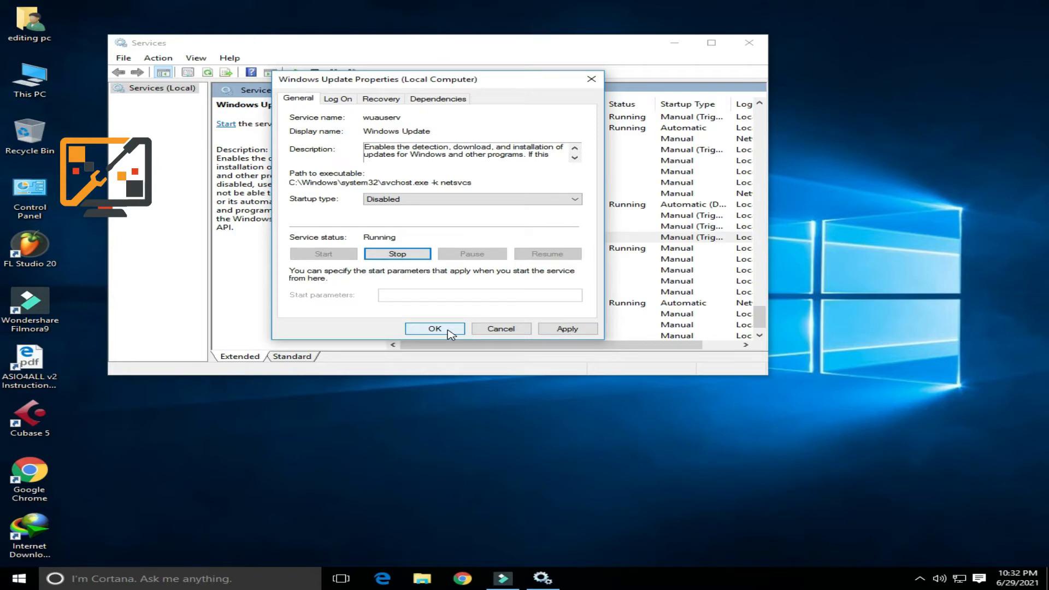
click(449, 332)
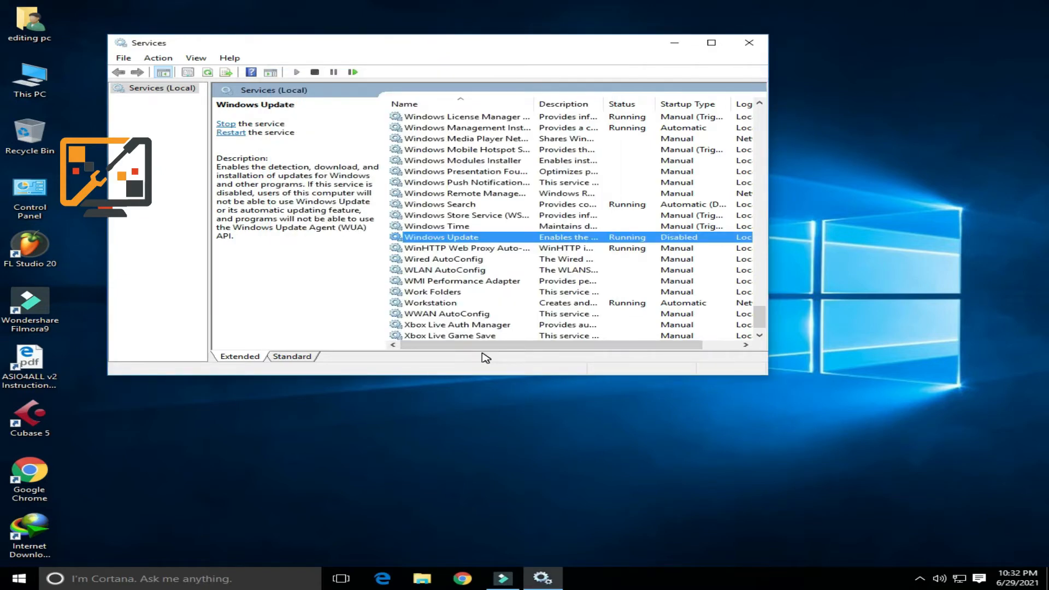
click(749, 42)
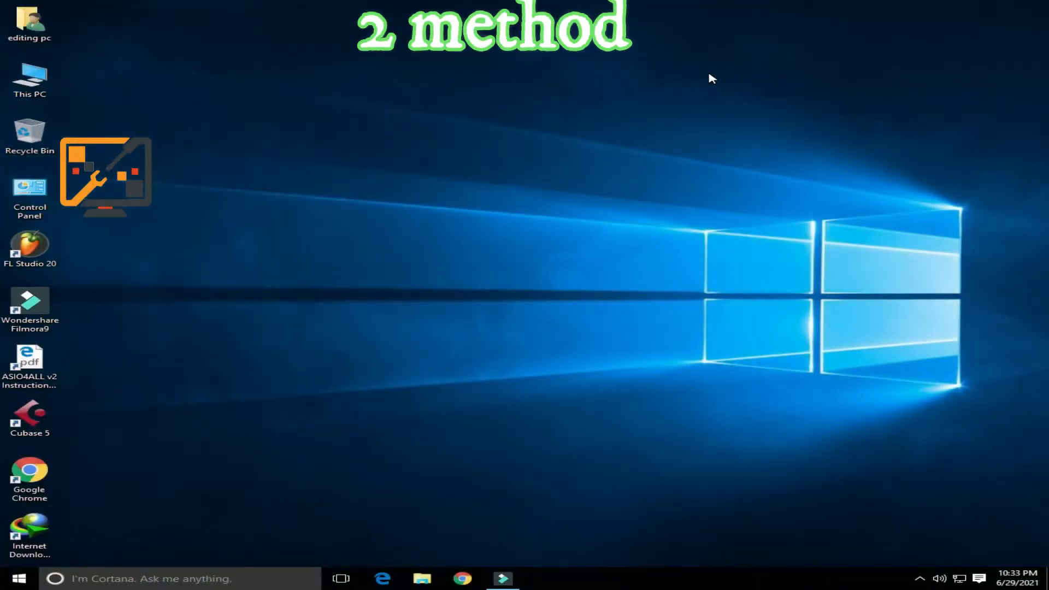
Step: Run gpedit.msc to open the Local Group Policy Editor, and widen its policy tree so the folder names are readable
key(super+r)
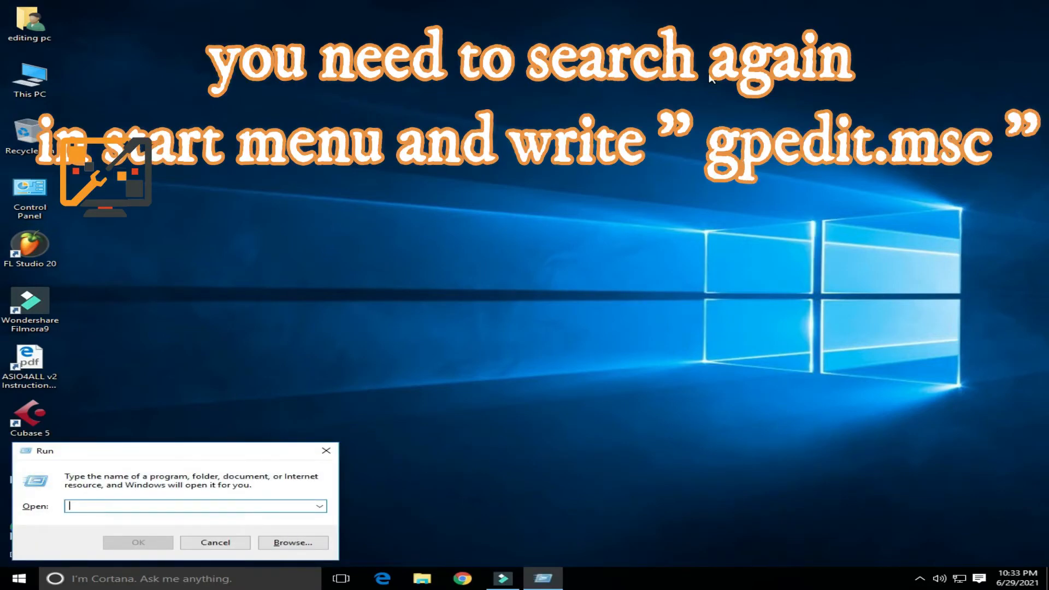
text(g)
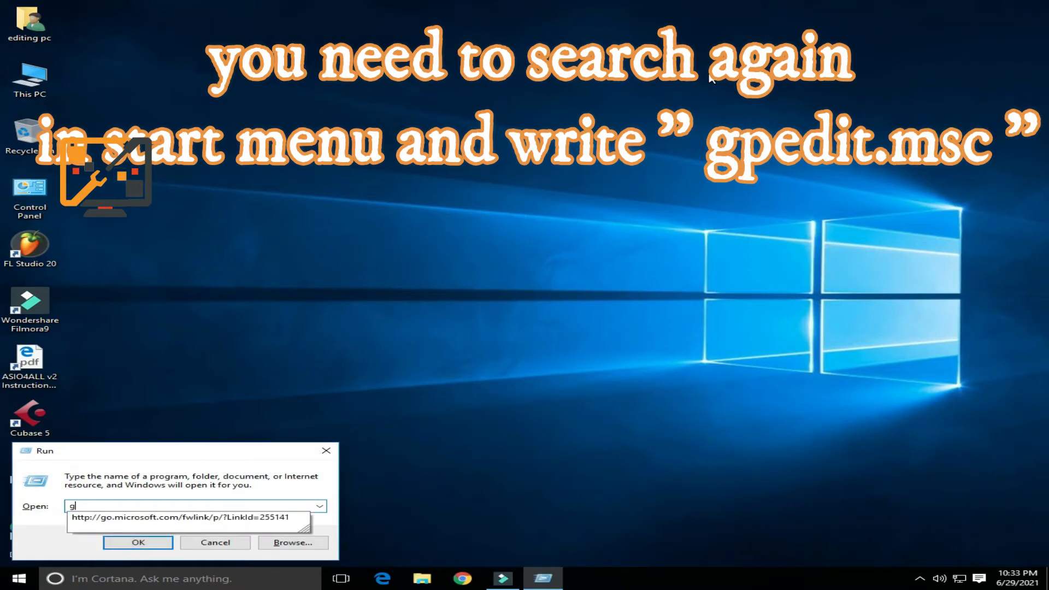
text(ped)
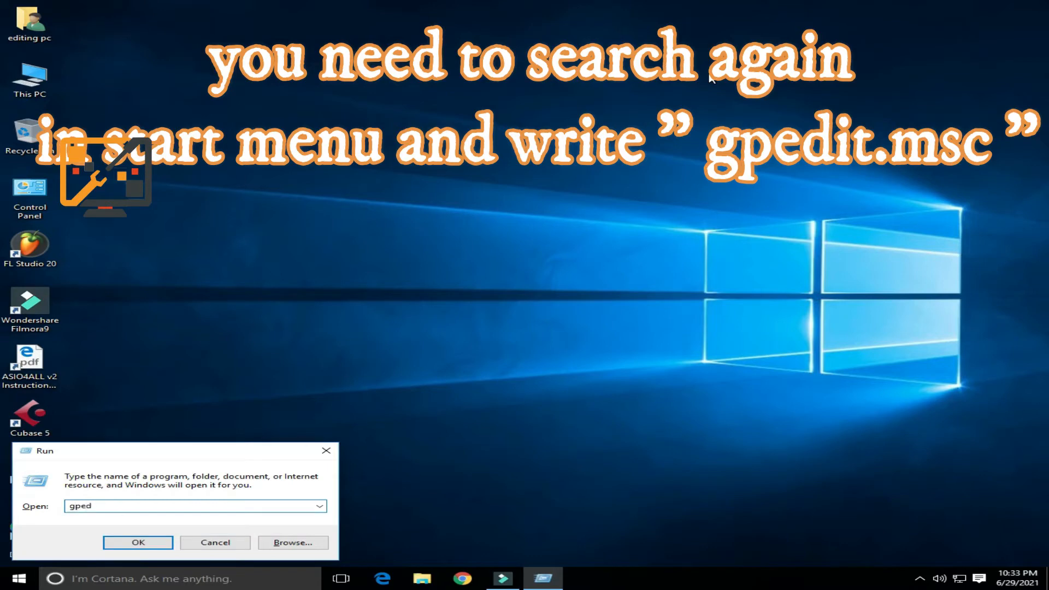
text(it.msc)
key(Return)
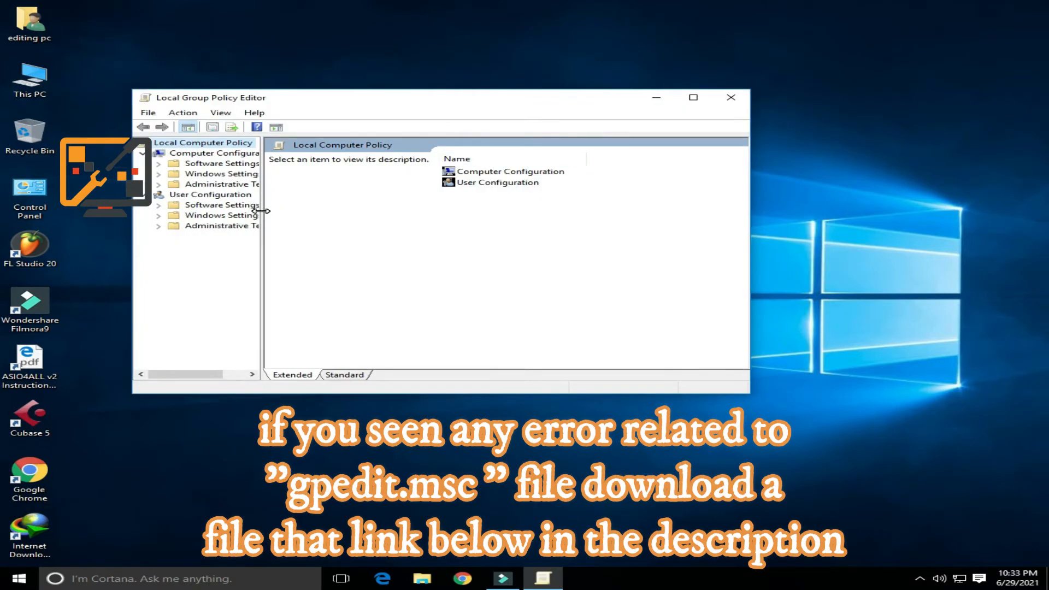
drag(261, 211, 322, 212)
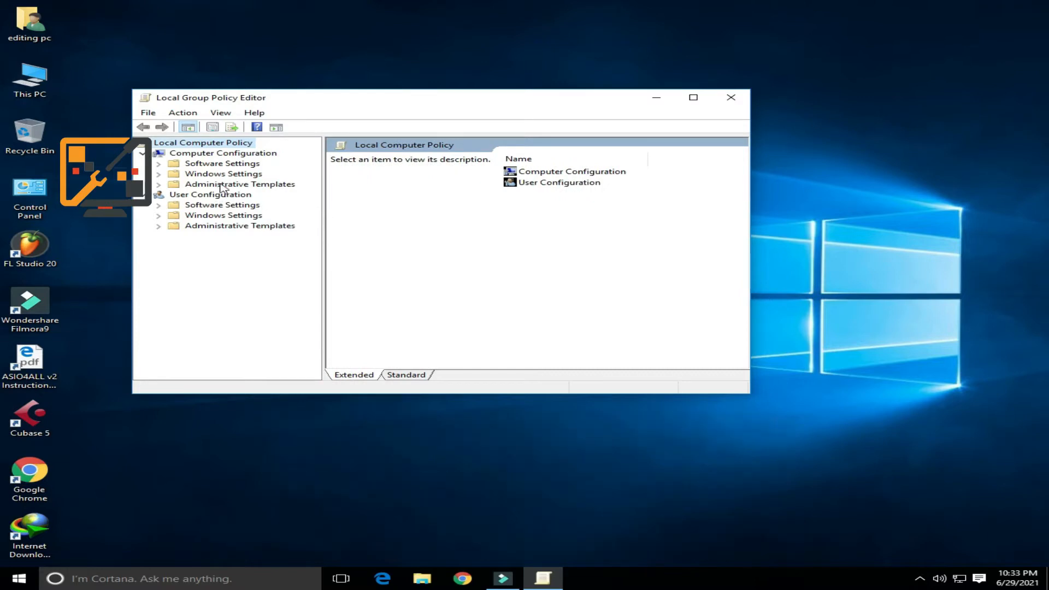
Step: Open the Windows Update policy folder within Computer Configuration > Administrative Templates > Windows Components
double_click(44, 87)
double_click(219, 184)
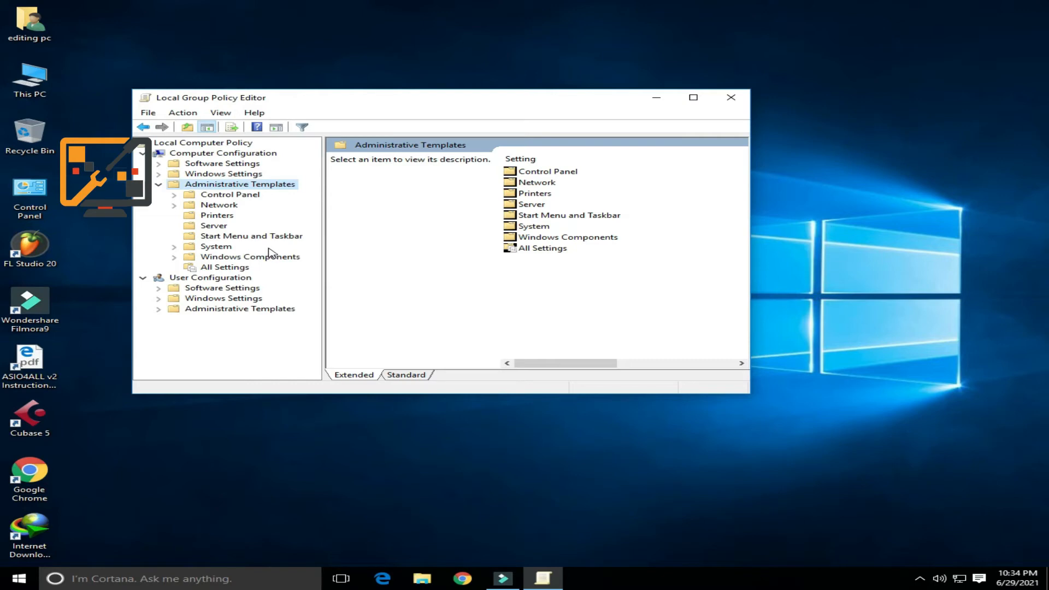
click(235, 258)
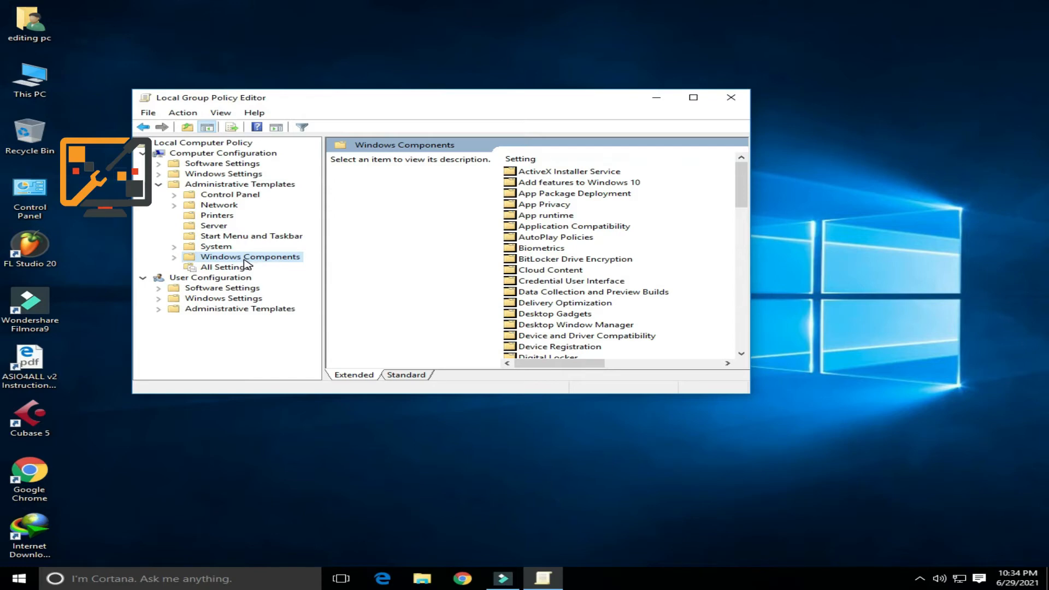
scroll(605, 264, down, 3)
scroll(601, 263, down, 12)
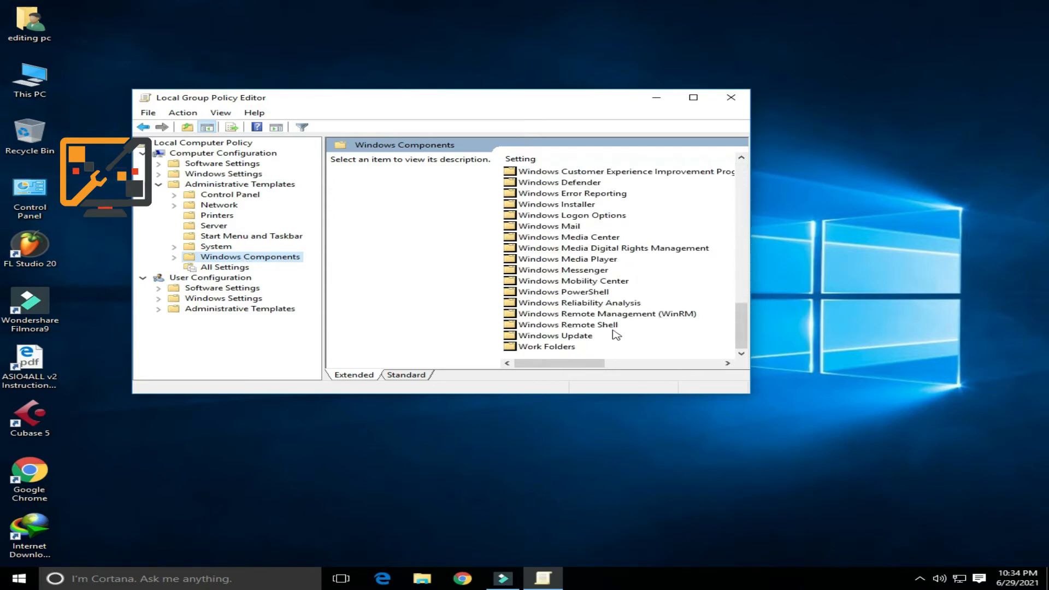
click(571, 337)
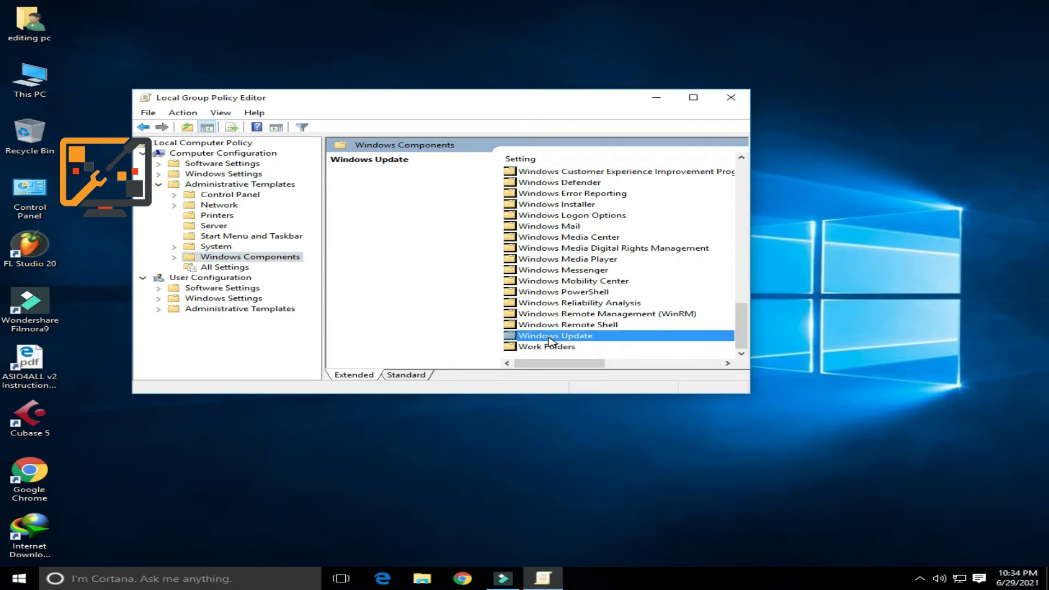
double_click(549, 338)
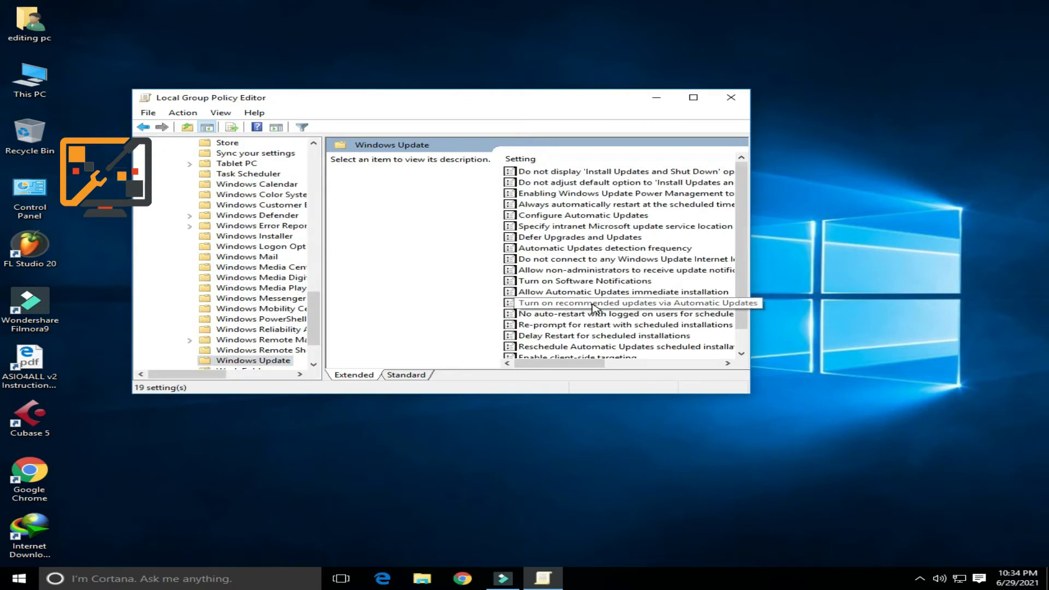
Step: Set the Configure Automatic Updates policy to Disabled, apply it, and close the Local Group Policy Editor
scroll(596, 306, down, 1)
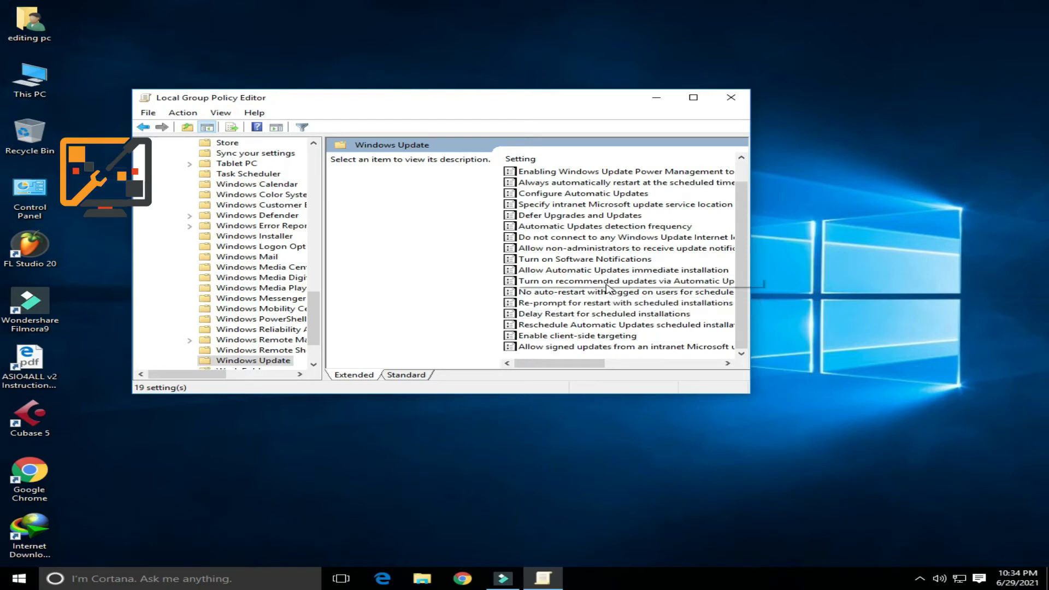
scroll(606, 288, up, 1)
scroll(606, 288, down, 1)
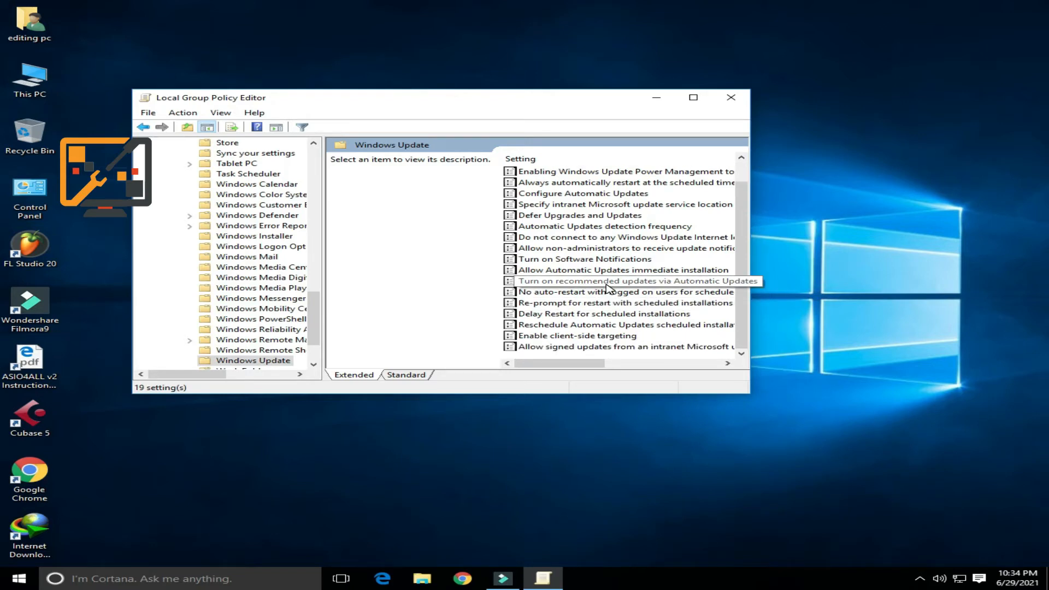
scroll(607, 288, up, 1)
scroll(606, 288, down, 1)
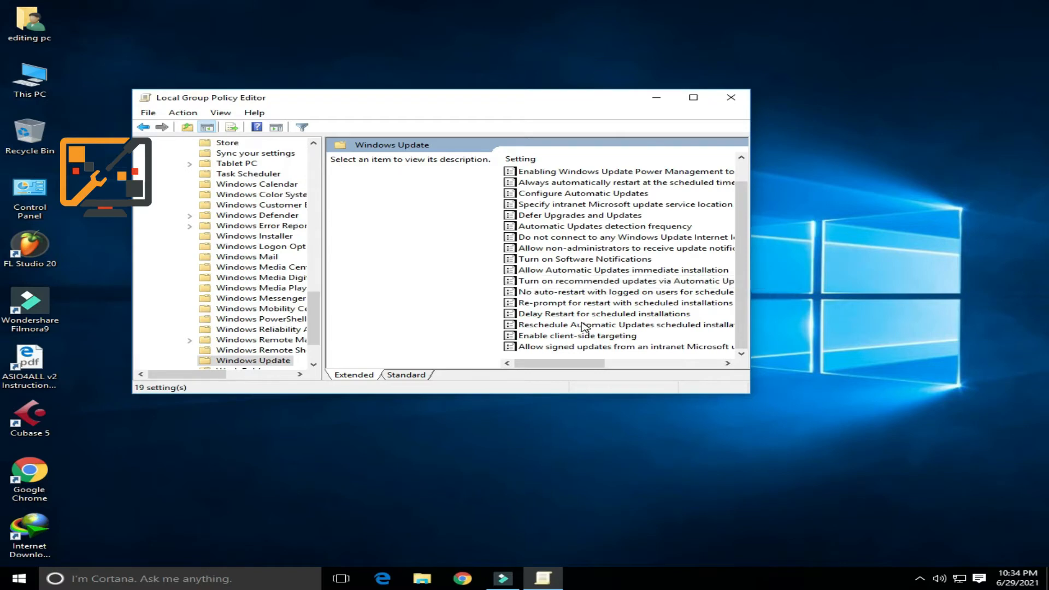
scroll(583, 327, up, 1)
click(555, 217)
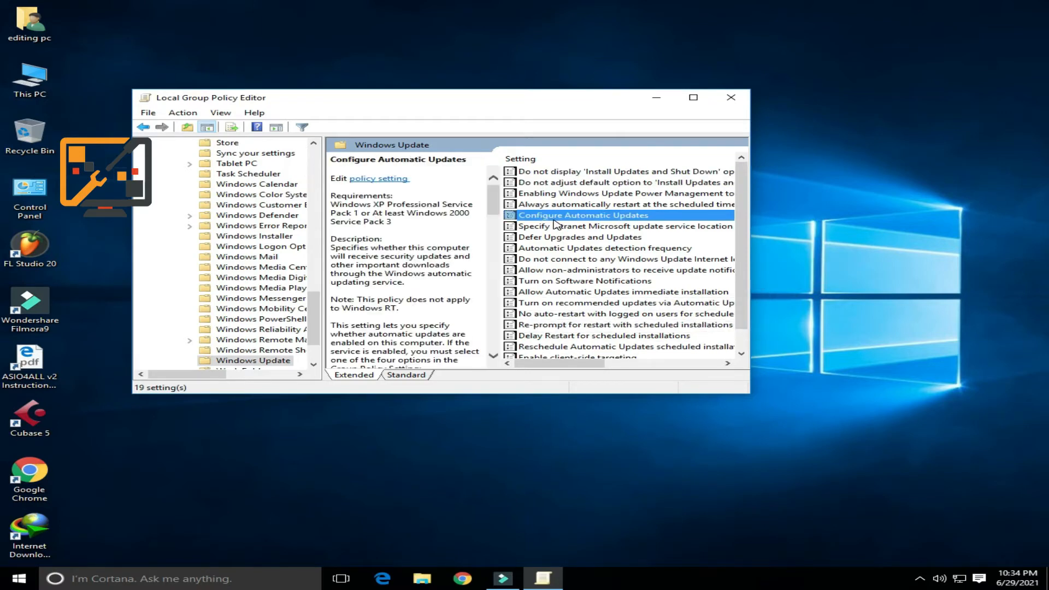
double_click(623, 221)
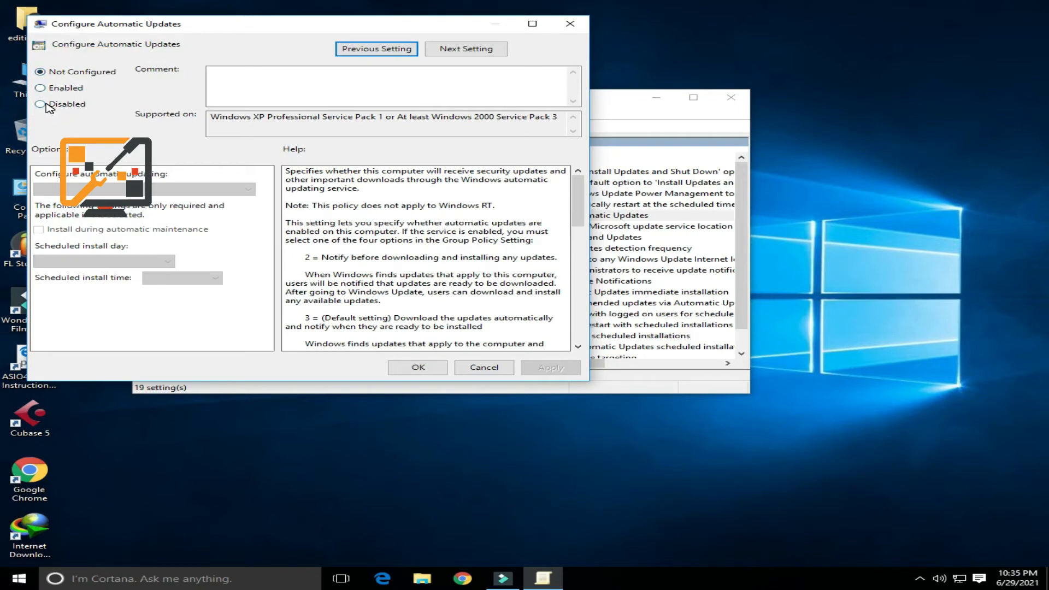
click(40, 104)
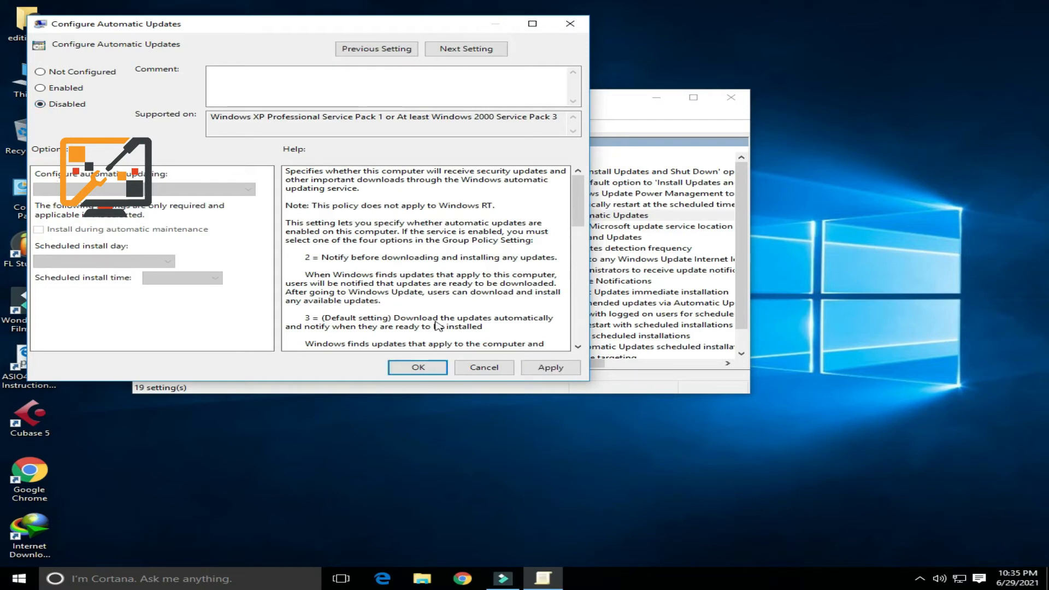
click(543, 369)
click(410, 367)
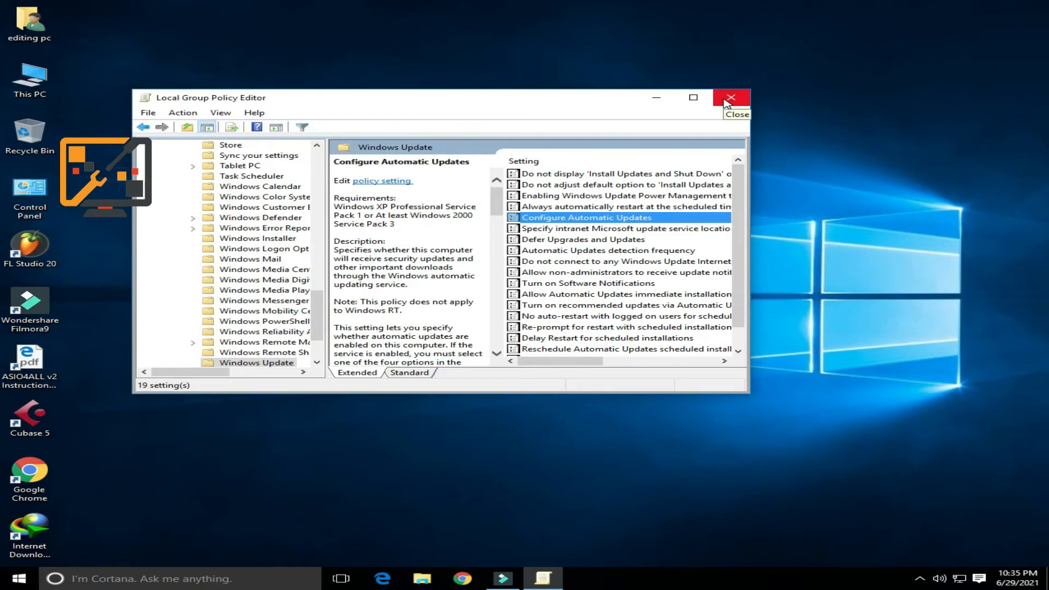
click(730, 98)
right_click(705, 96)
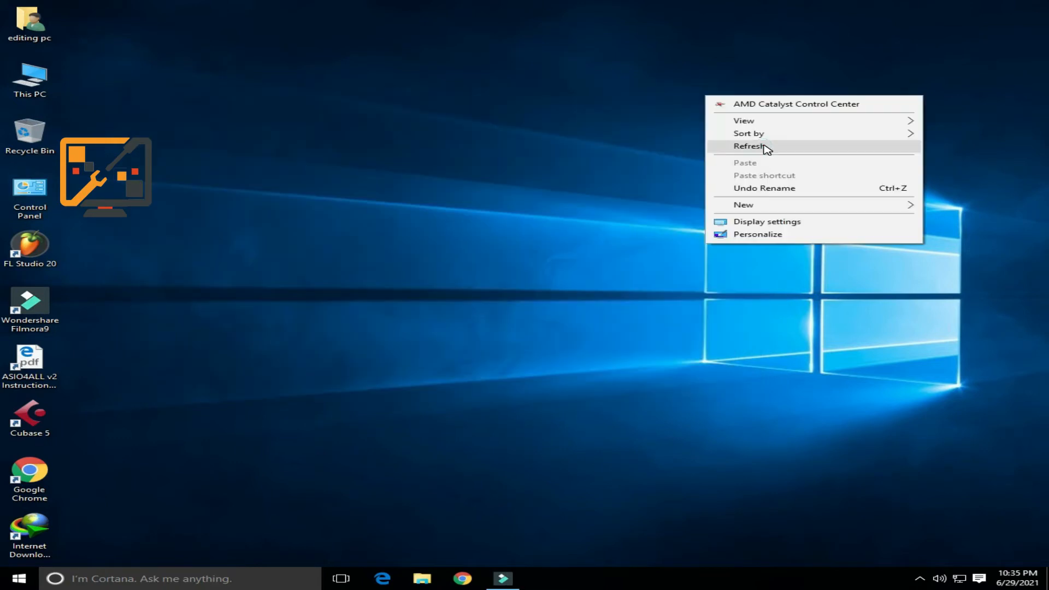
click(762, 145)
right_click(678, 109)
click(731, 153)
right_click(674, 117)
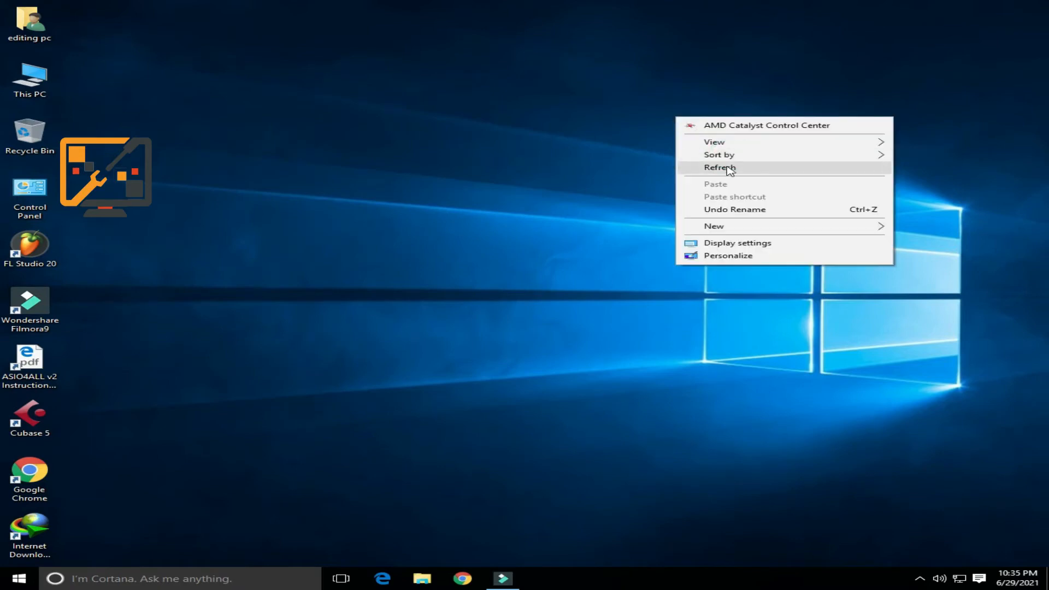
click(729, 165)
right_click(666, 115)
click(721, 164)
right_click(736, 84)
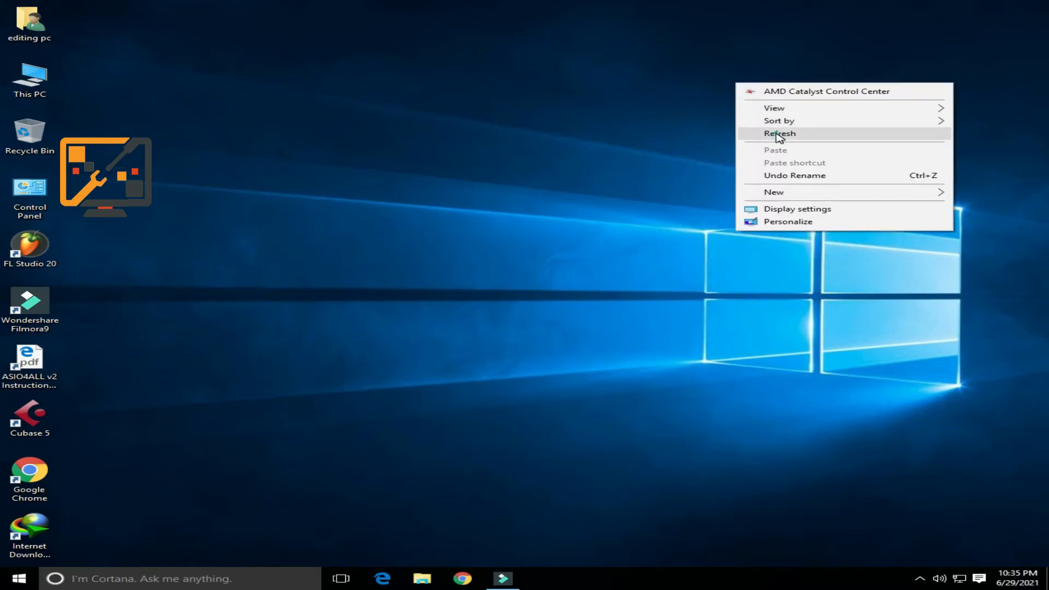
click(770, 135)
right_click(710, 65)
click(765, 115)
right_click(685, 53)
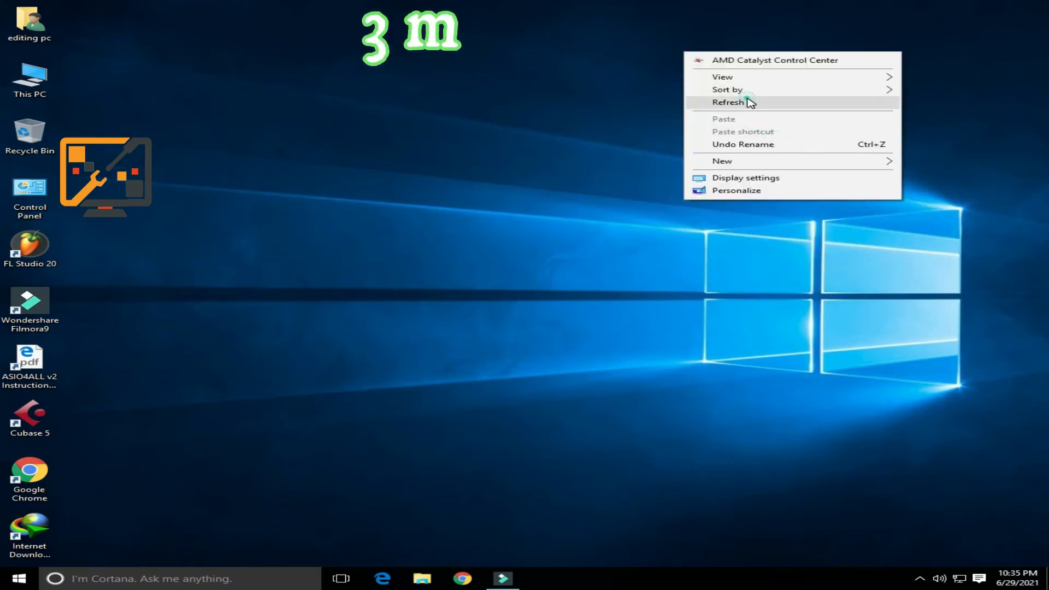
click(749, 102)
Step: Try to find the Registry Editor by searching for "registry" and "reg edit", and clear the search text
key(super)
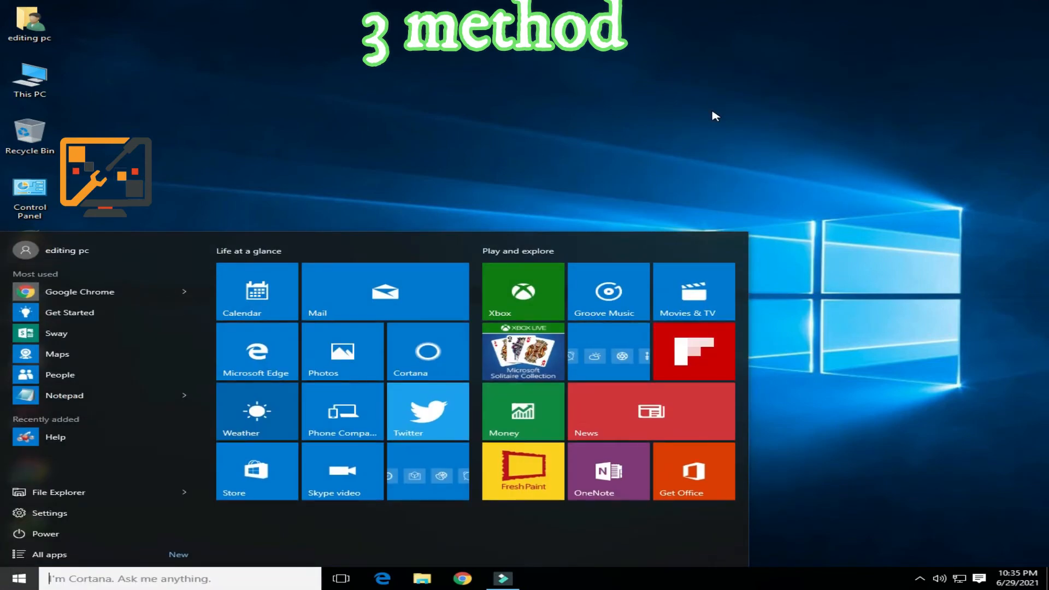
text(registry )
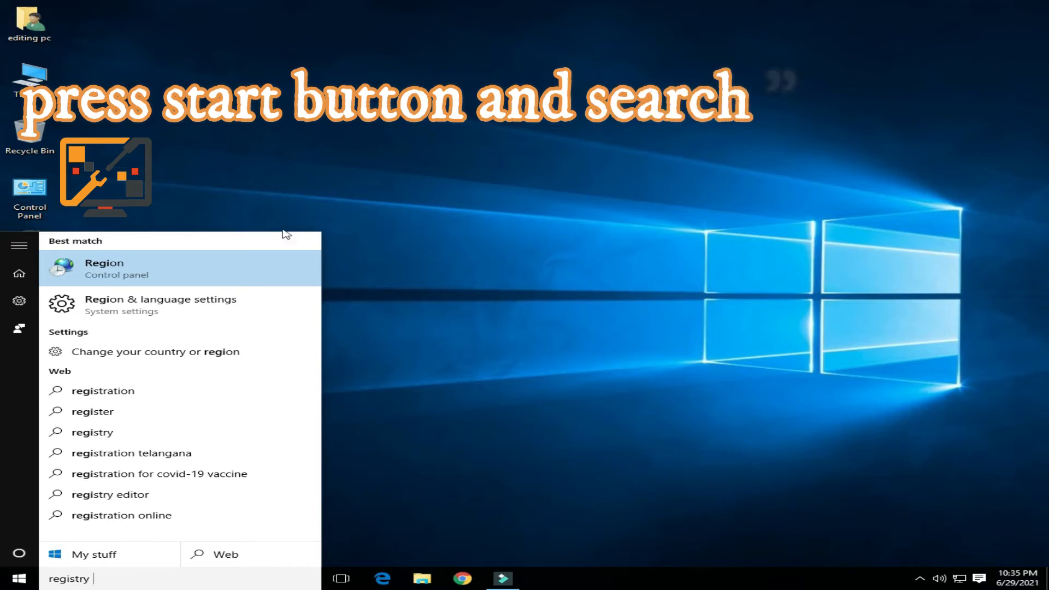
text(edi)
key(BackSpace)
key(BackSpace)
key(BackSpace)
key(BackSpace)
key(BackSpace)
key(BackSpace)
key(BackSpace)
key(BackSpace)
key(BackSpace)
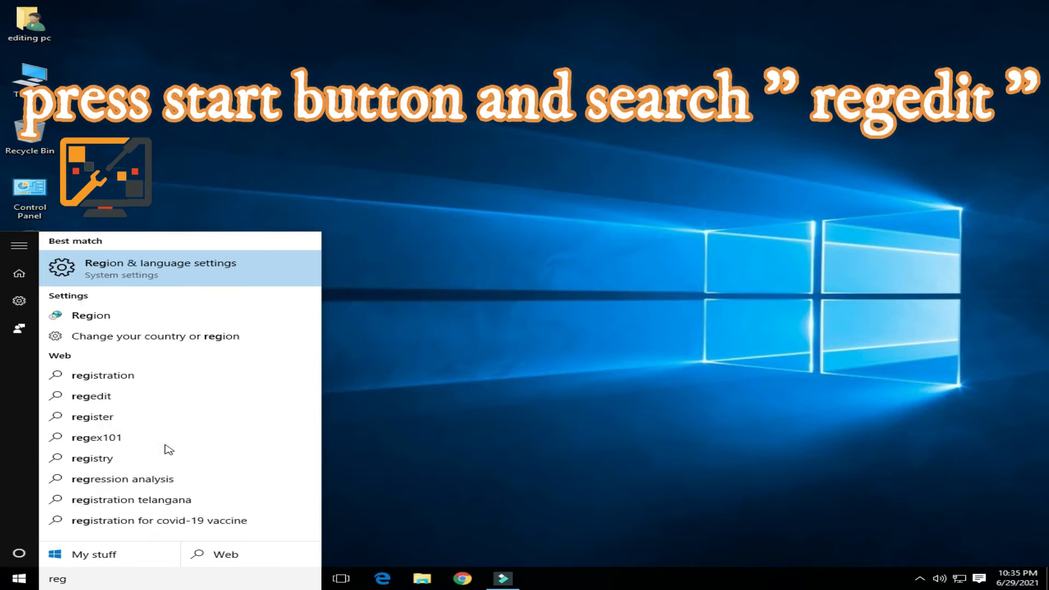
text(edit)
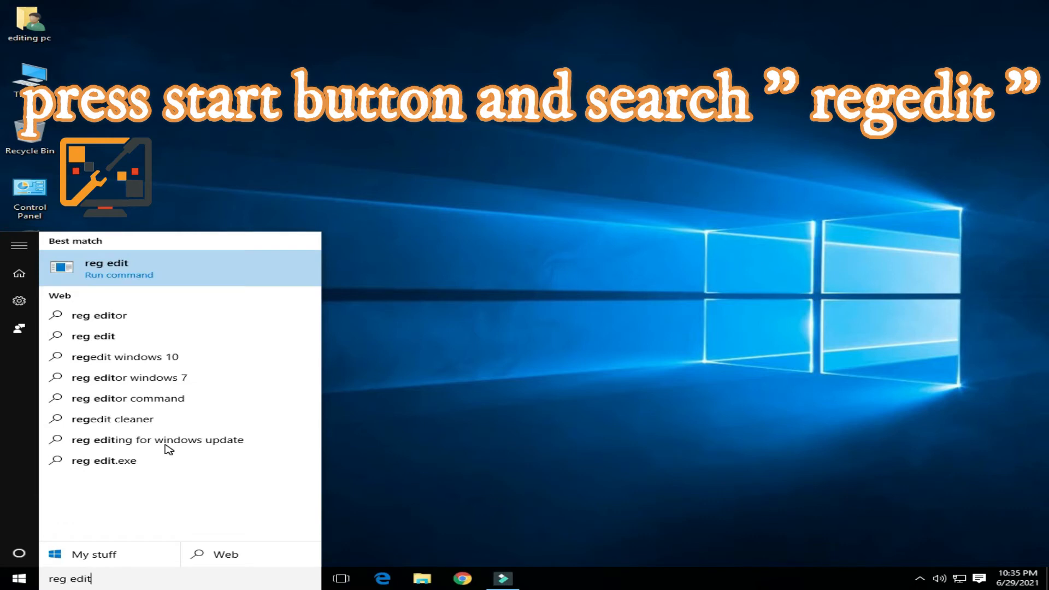
key(BackSpace)
key(BackSpace)
key(BackSpace)
key(BackSpace)
key(BackSpace)
key(BackSpace)
key(BackSpace)
key(BackSpace)
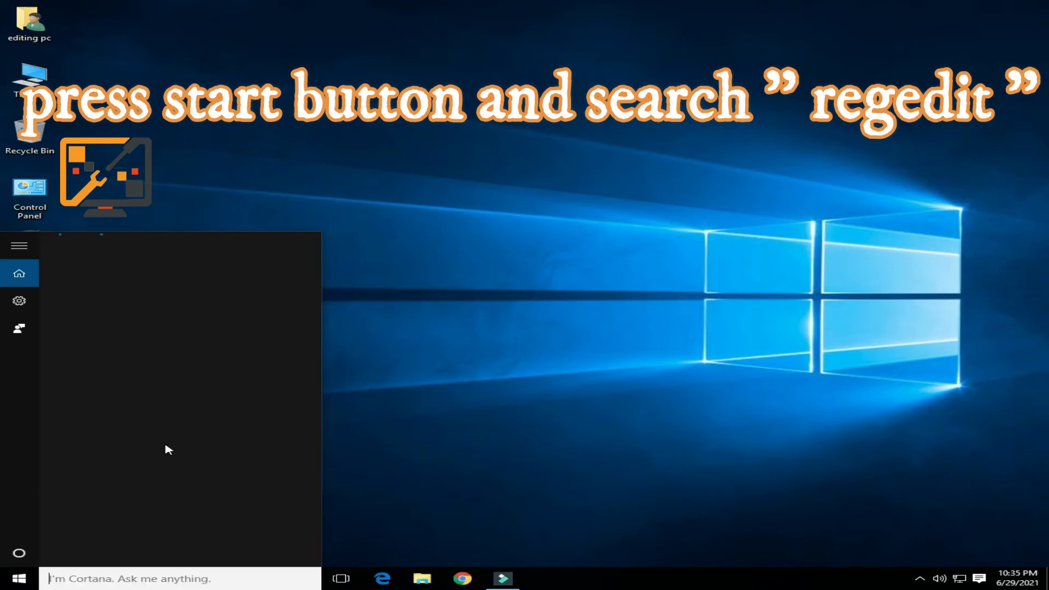
key(super)
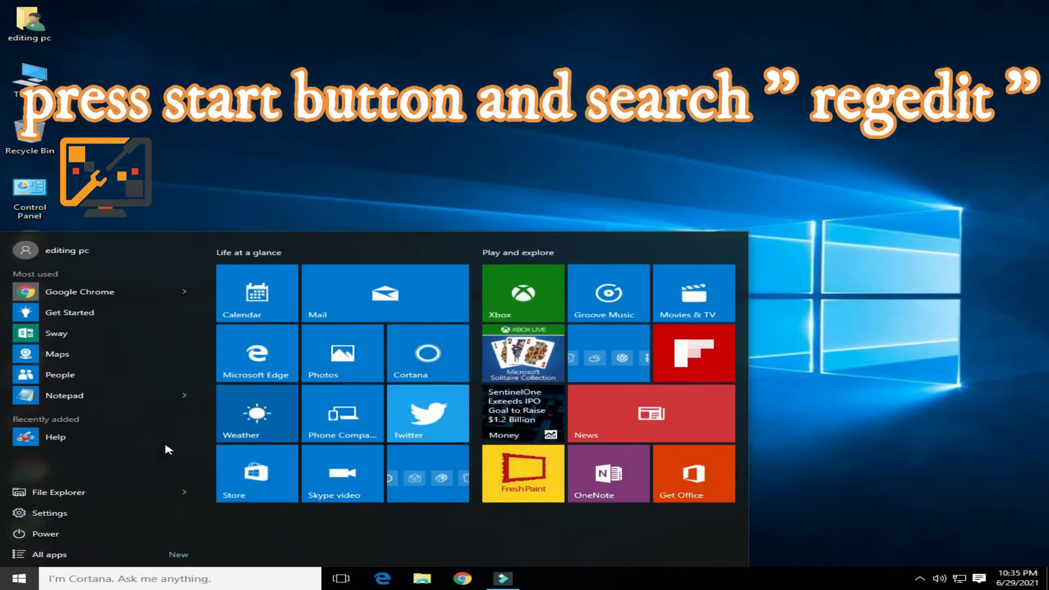
key(super)
key(super)
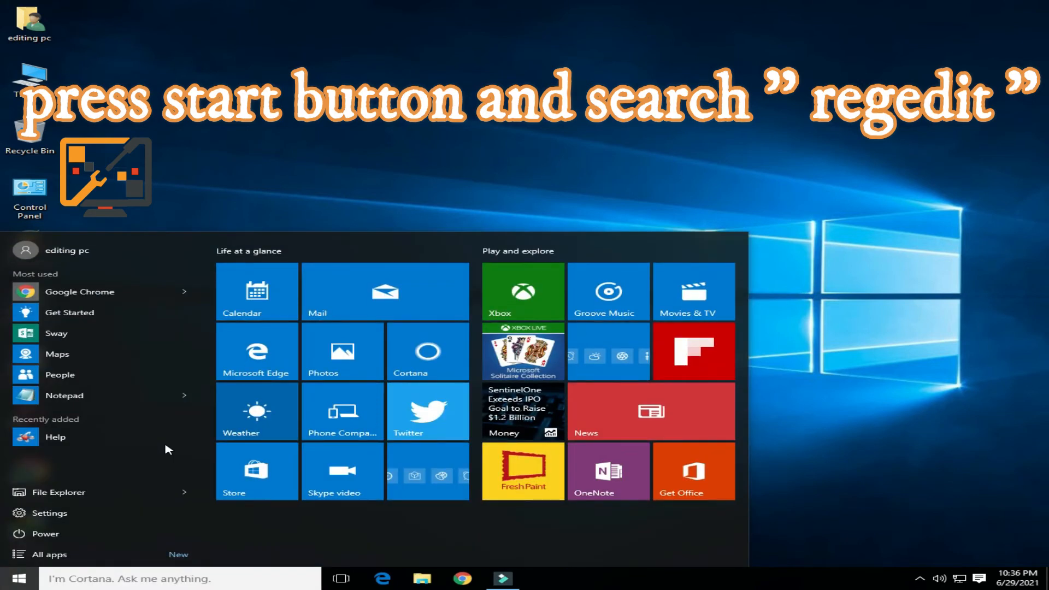
key(super+r)
text(re)
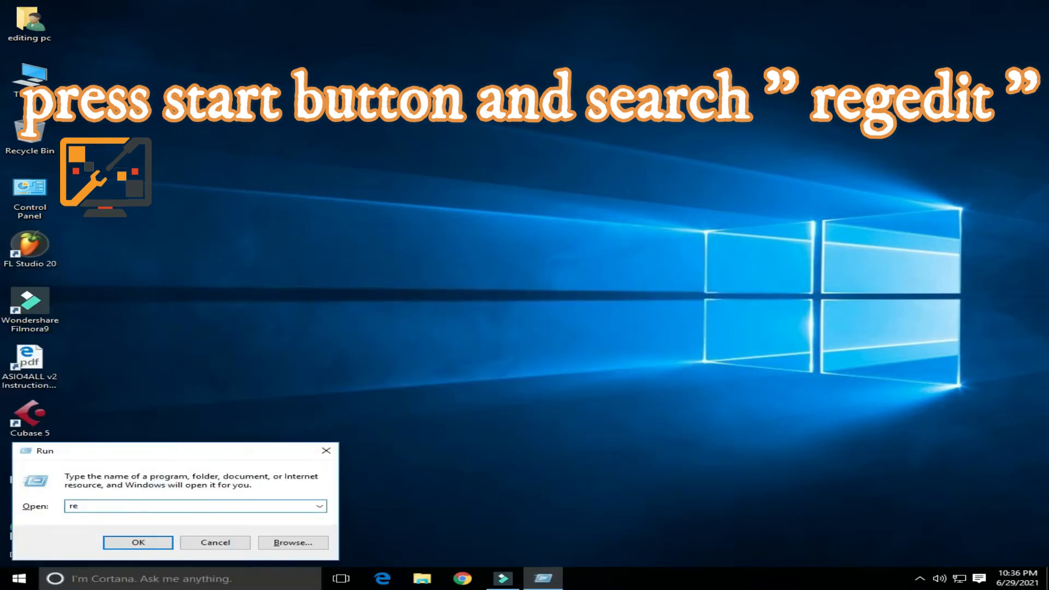
key(Return)
key(Return)
key(BackSpace)
click(222, 540)
Step: Try to open regedit from the search suggestions, and close the browser window it launches
key(super)
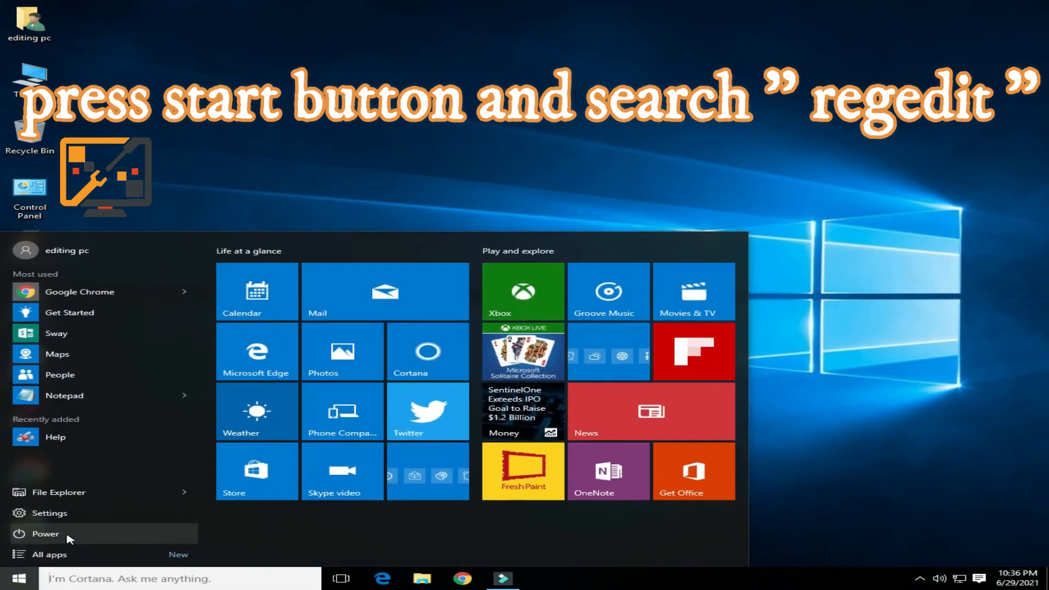
text(rege)
key(Down)
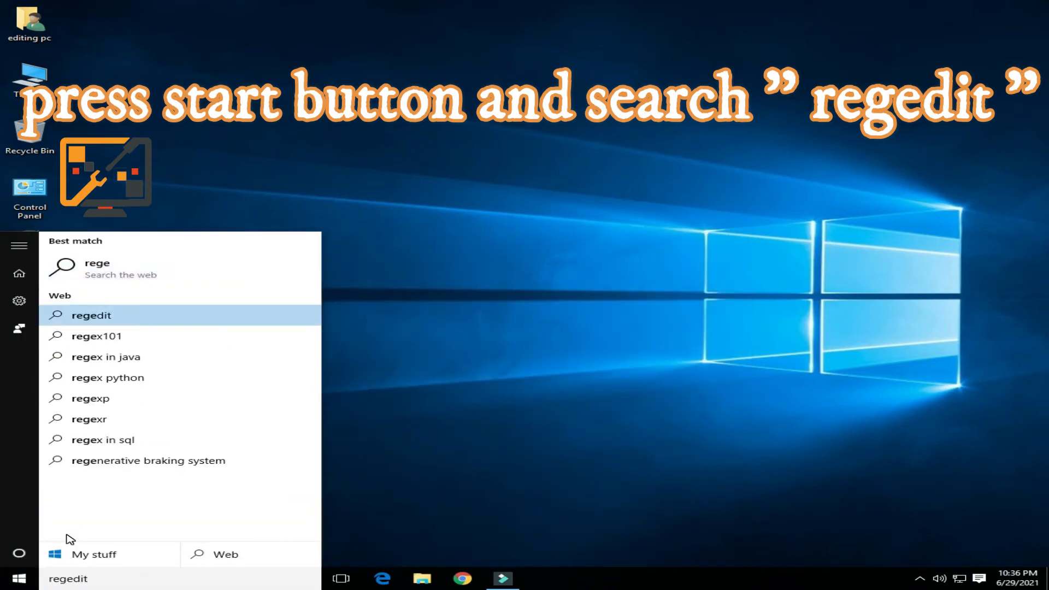
click(138, 316)
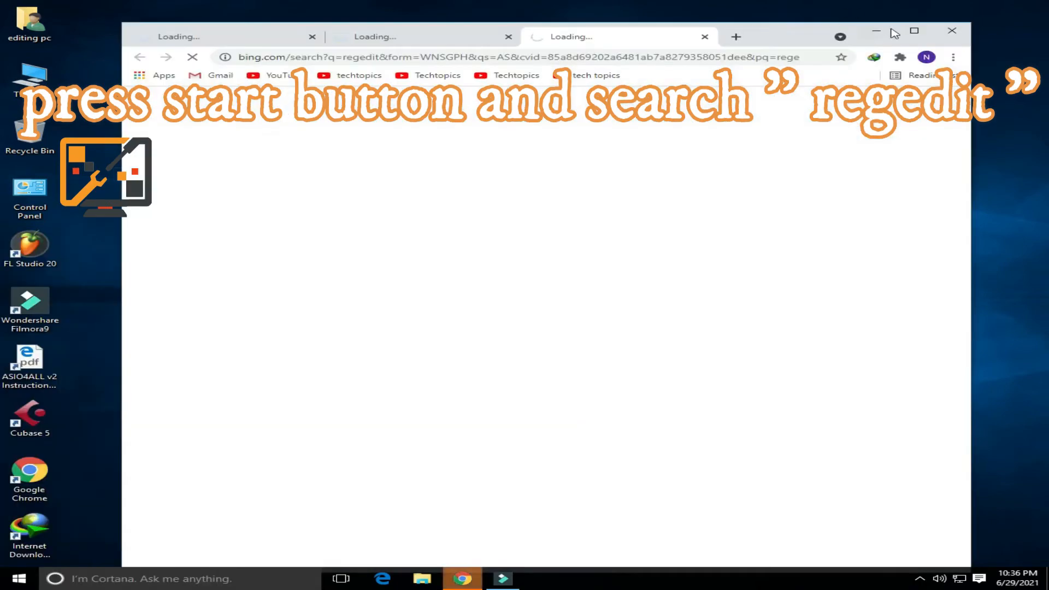
click(950, 31)
Step: Try to launch regedit with the Run command
key(super+r)
text(rege)
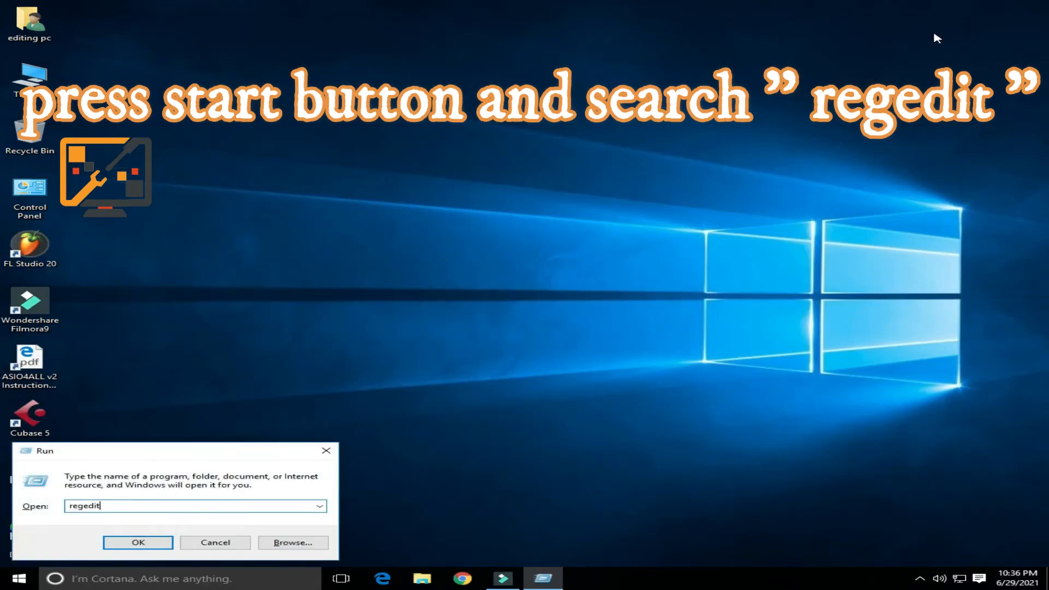
key(Return)
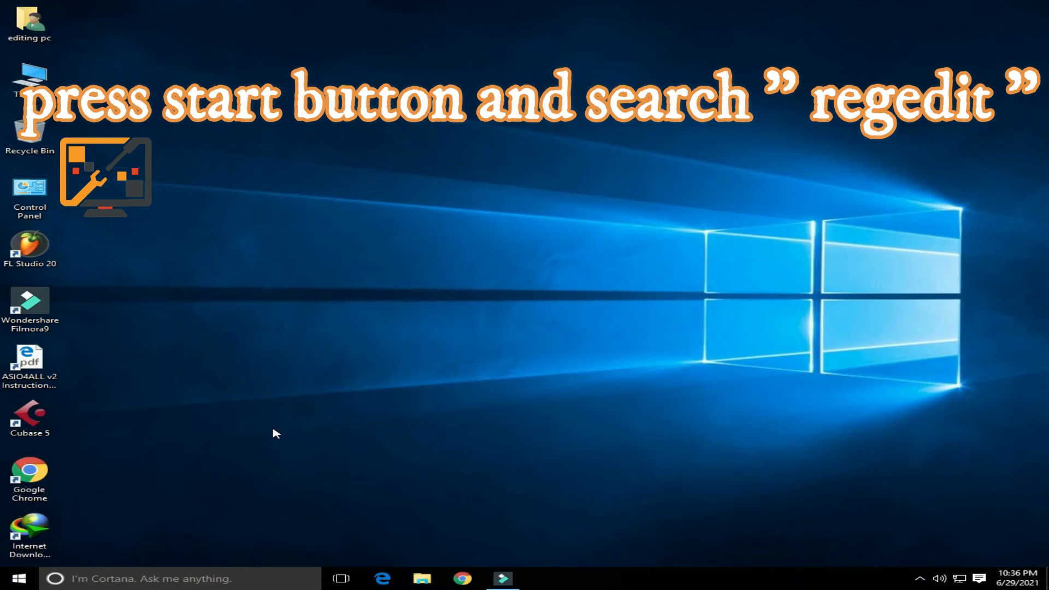
Step: Run regedit to open the Registry Editor, correcting the misspelled command name
key(super+r)
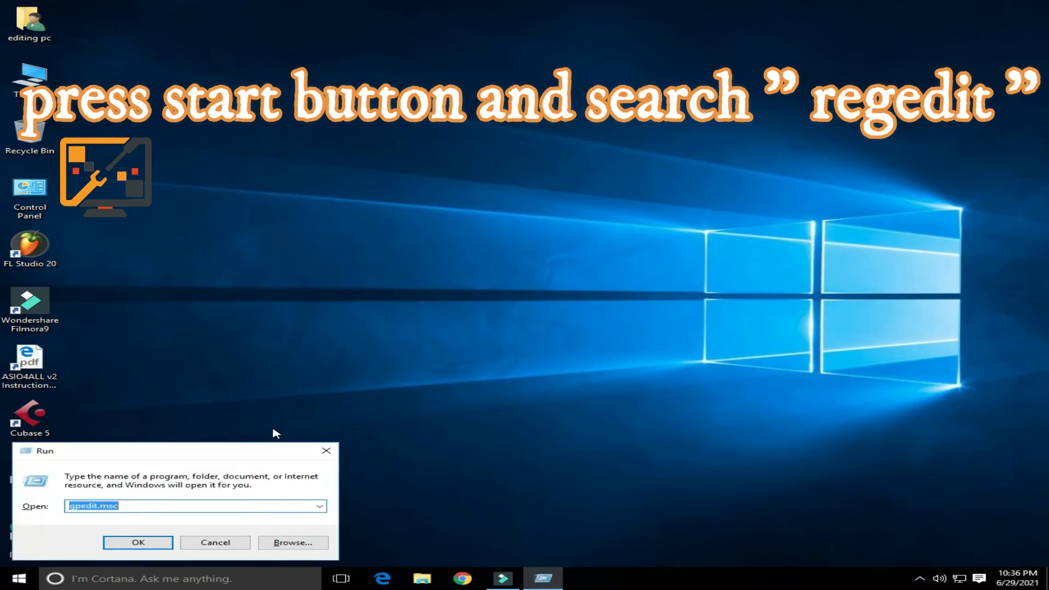
text(regeedit)
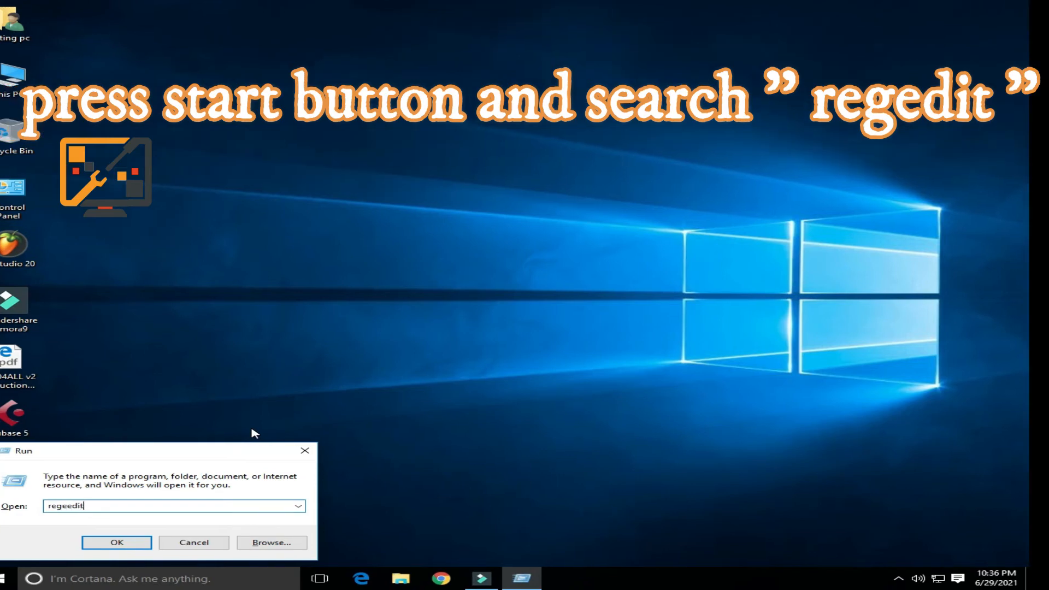
key(Return)
key(Return)
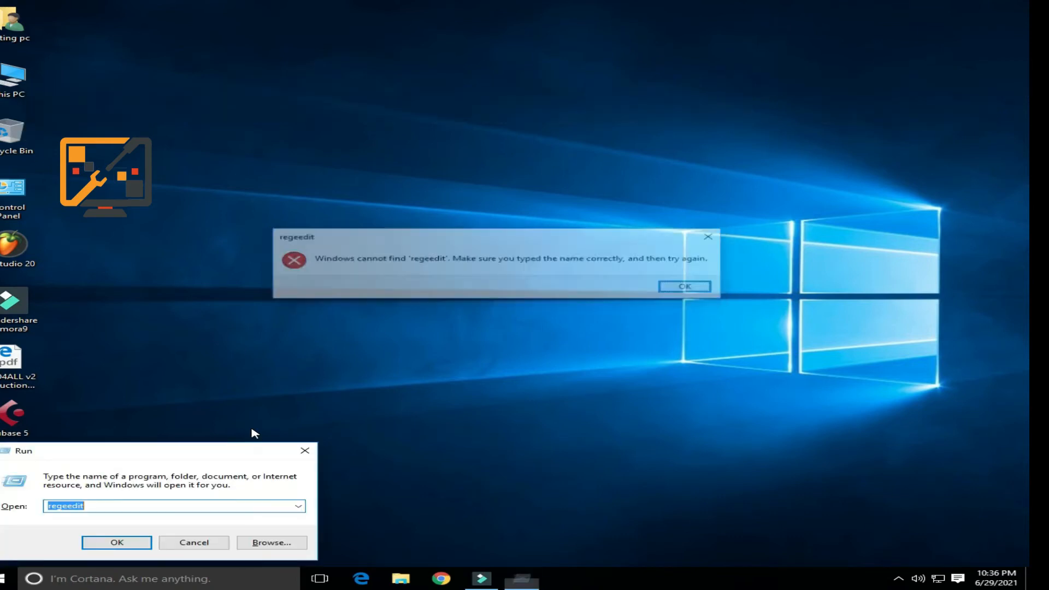
key(End)
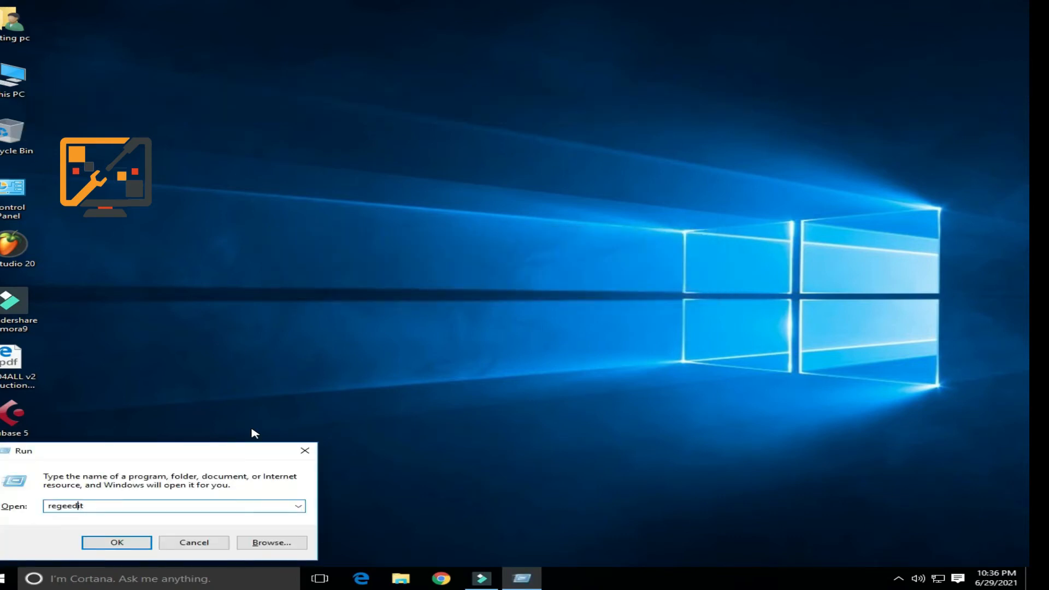
key(Left)
text(====)
key(BackSpace)
key(BackSpace)
key(BackSpace)
key(BackSpace)
key(BackSpace)
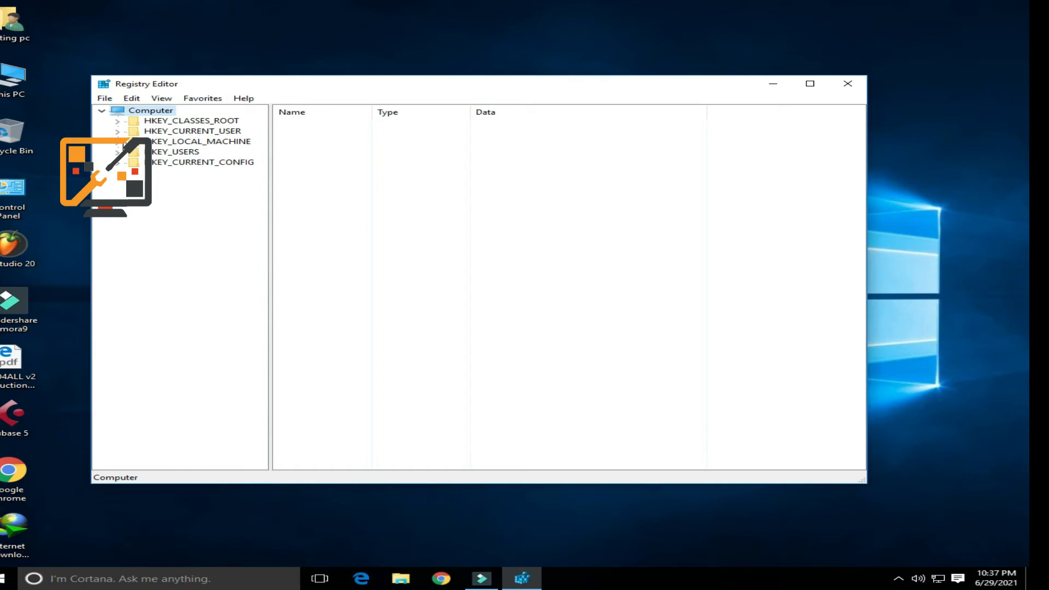
Step: Expand the registry path HKEY_LOCAL_MACHINE > SOFTWARE > Policies > Microsoft > Windows to reveal its subkeys
click(119, 142)
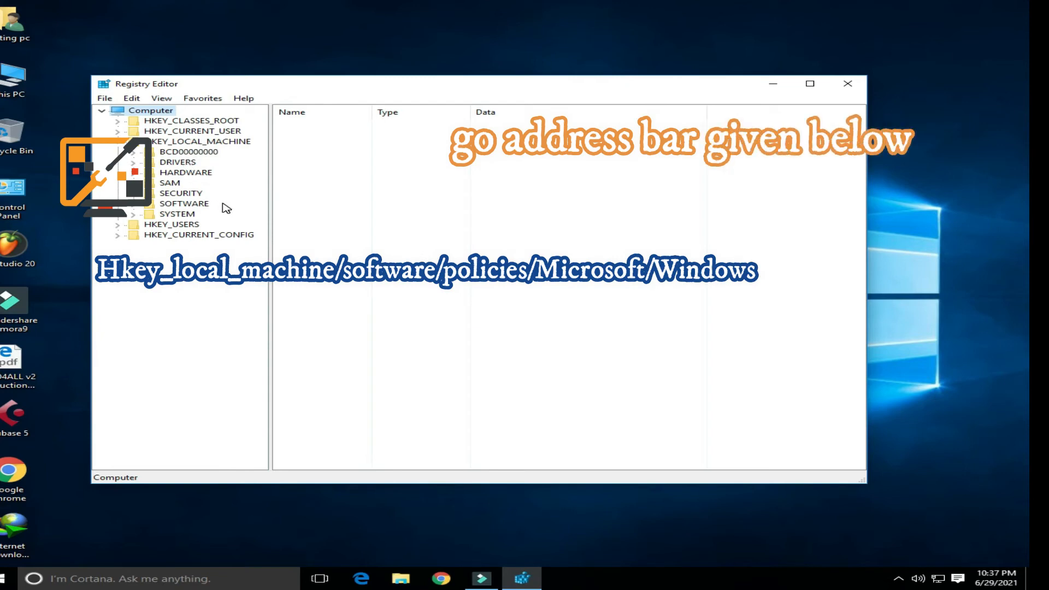
click(134, 206)
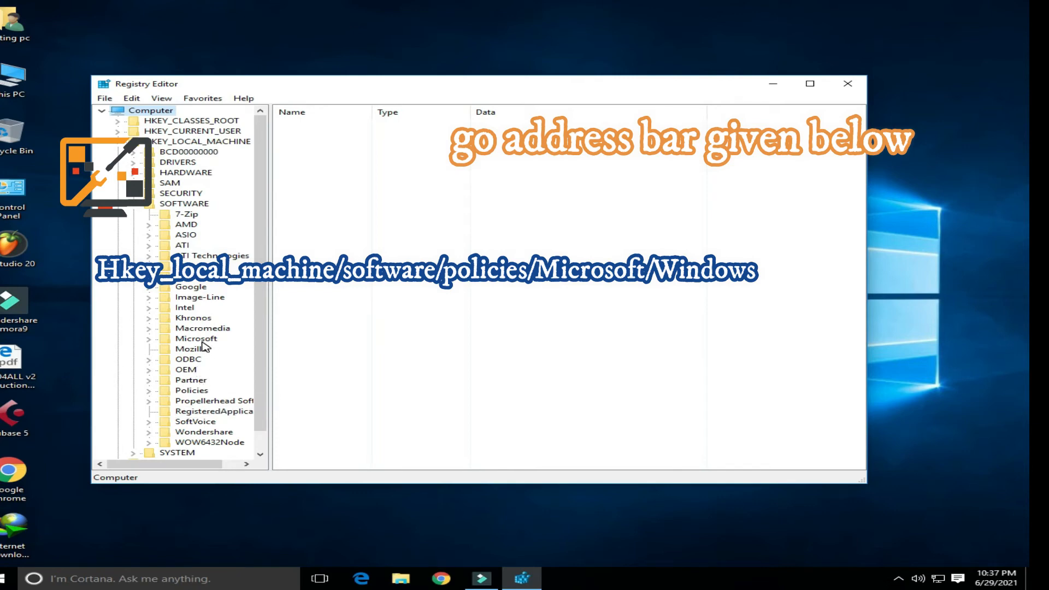
click(148, 390)
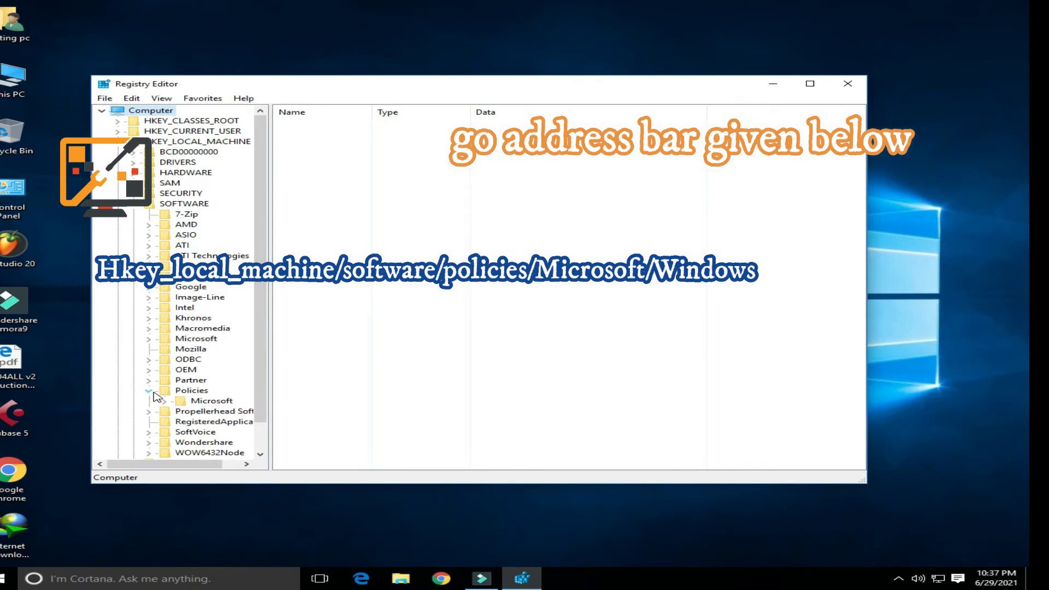
scroll(170, 391, down, 1)
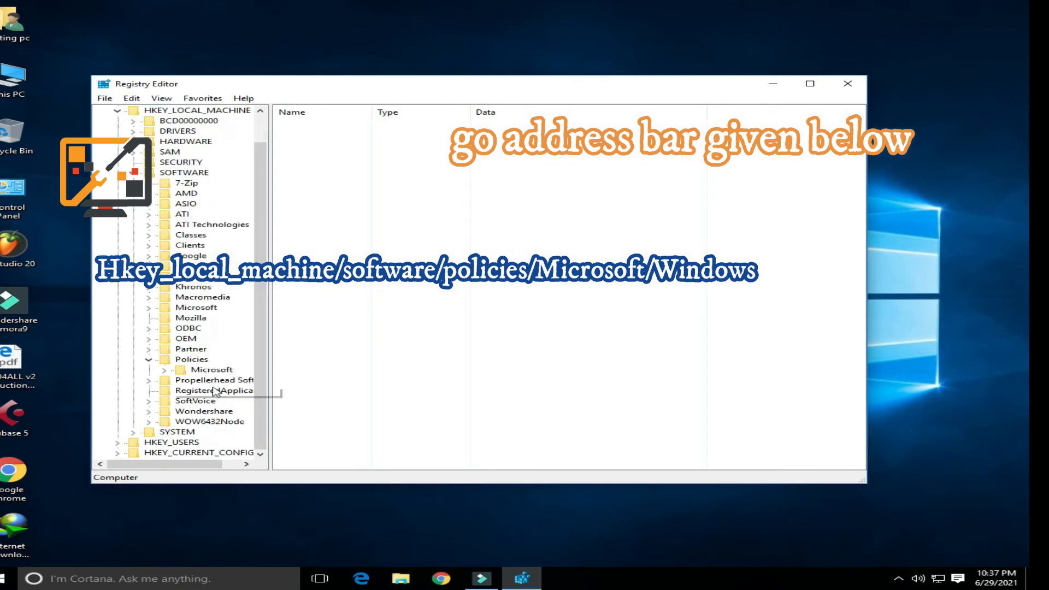
click(164, 371)
scroll(215, 376, down, 2)
click(200, 453)
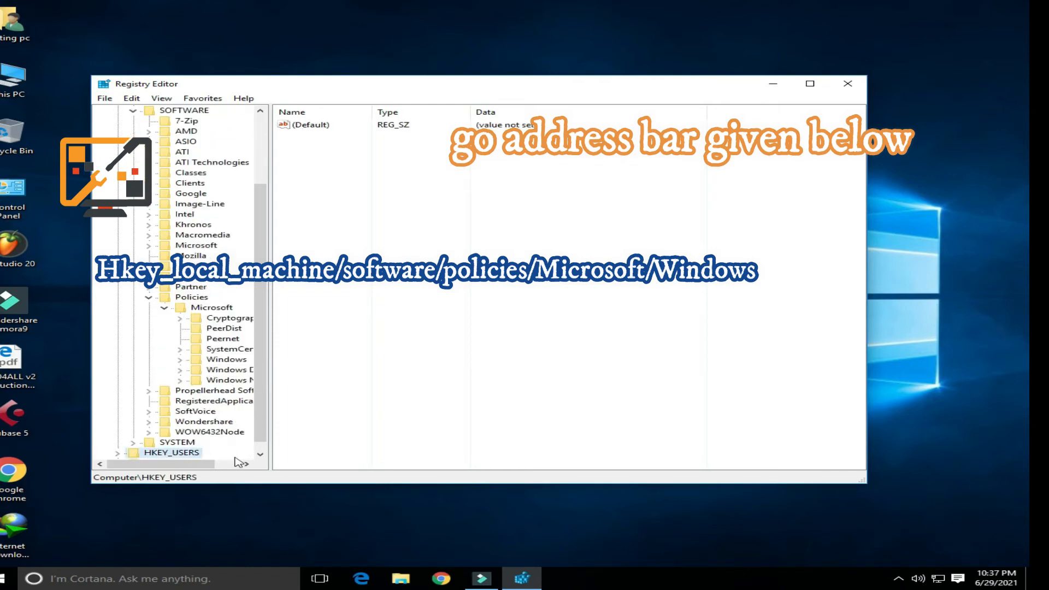
drag(191, 464, 237, 464)
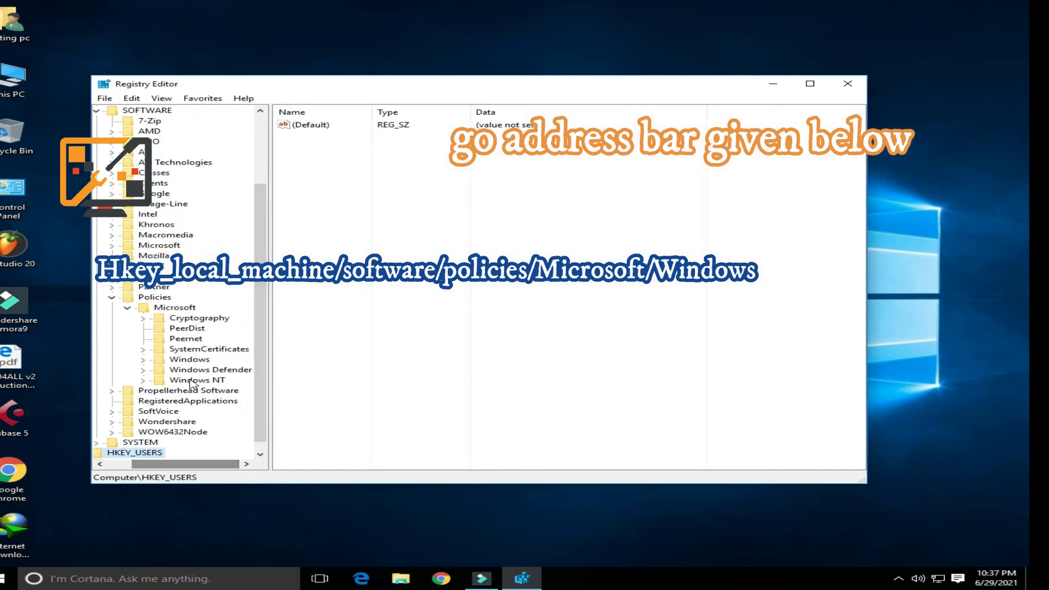
click(144, 360)
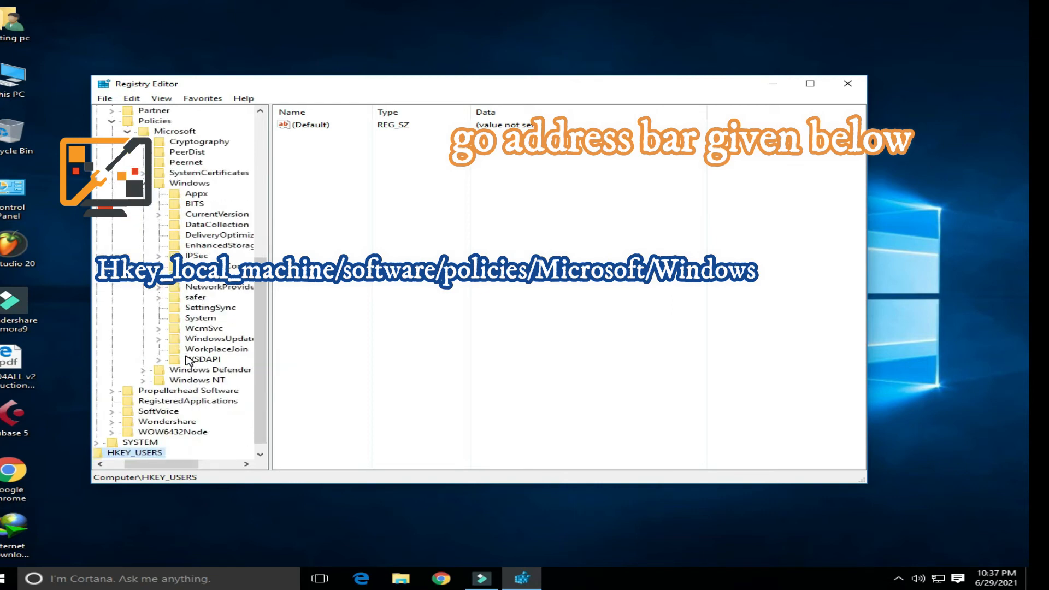
Step: Create a new key named Windows Update under HKEY_LOCAL_MACHINE\SOFTWARE\Policies\Microsoft\Windows
scroll(187, 360, down, 1)
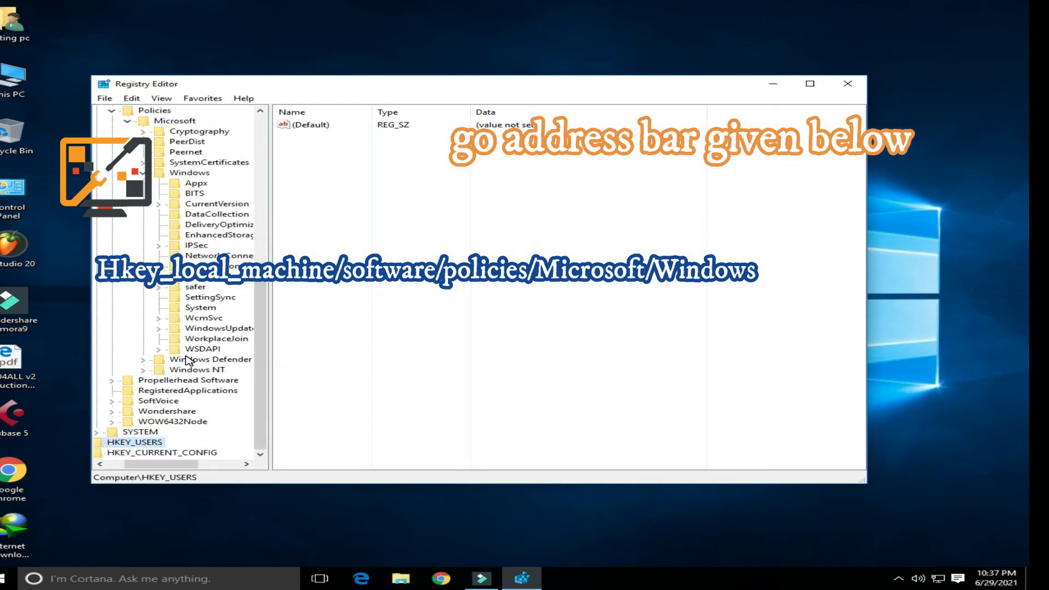
scroll(187, 360, up, 3)
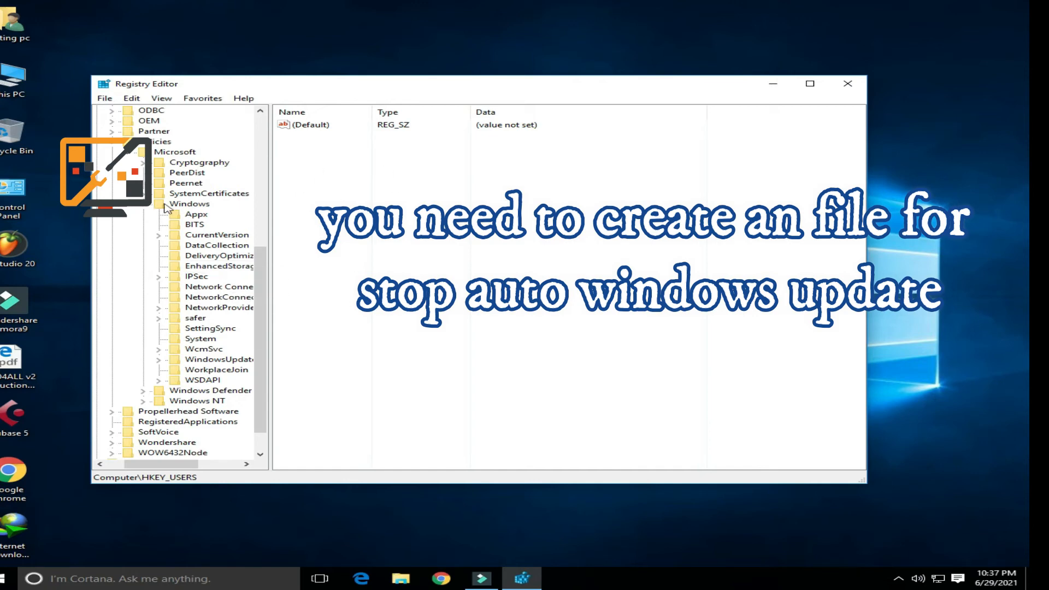
right_click(185, 205)
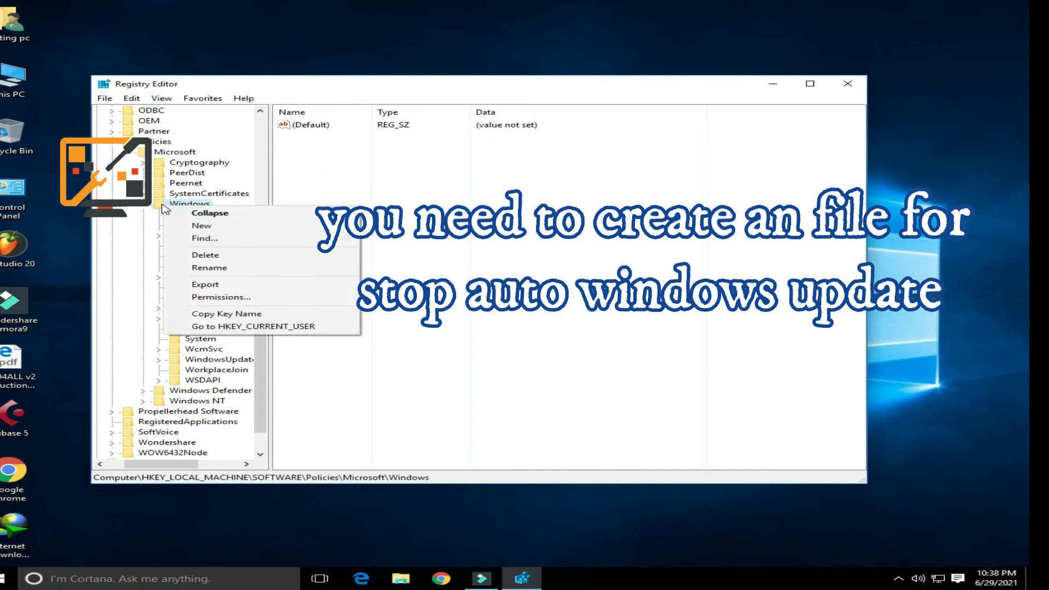
right_click(162, 203)
right_click(156, 203)
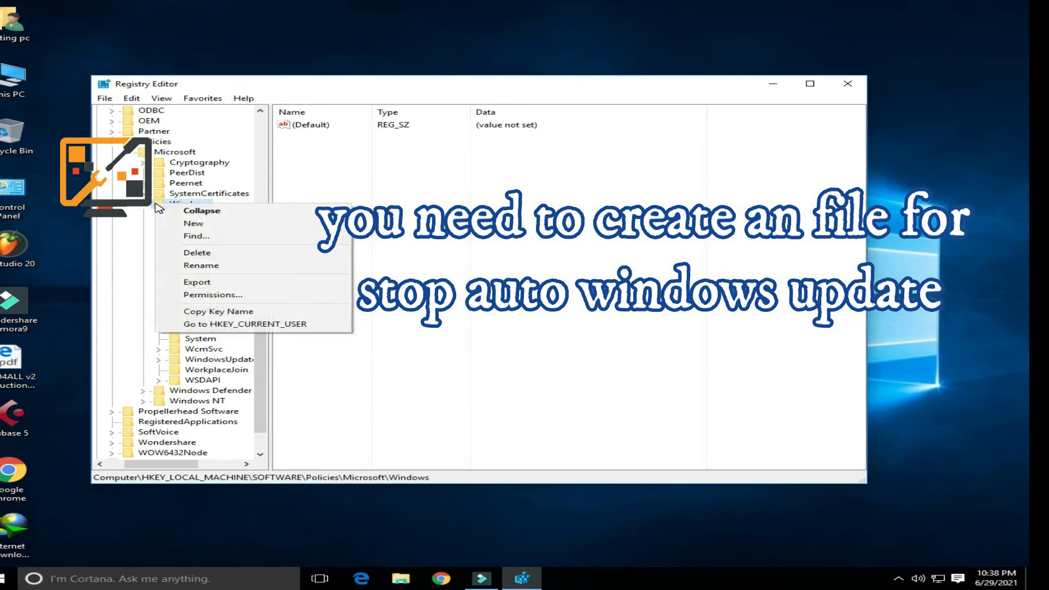
mouse_move(207, 227)
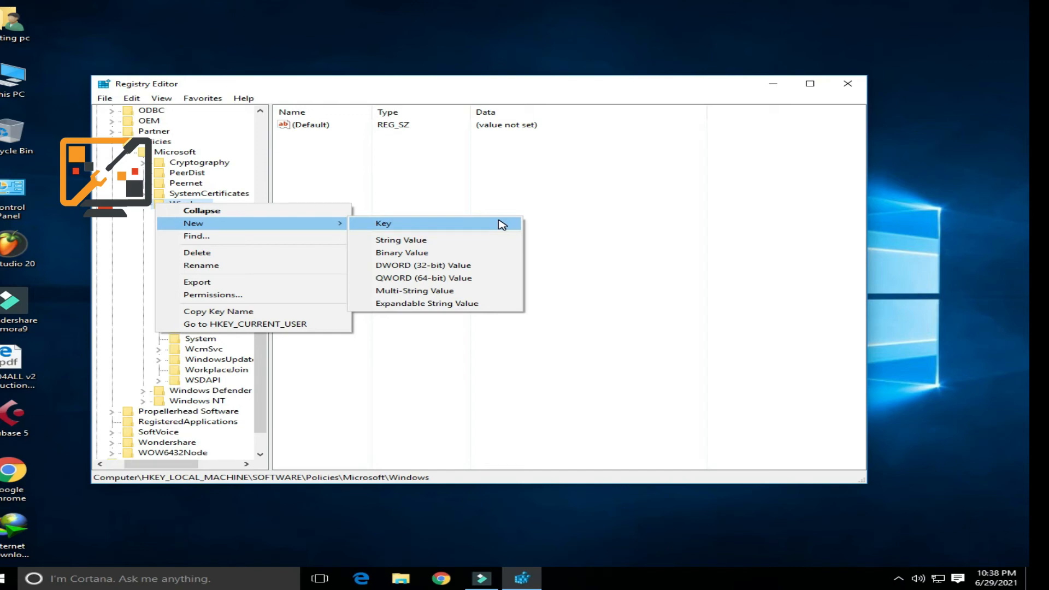
click(463, 229)
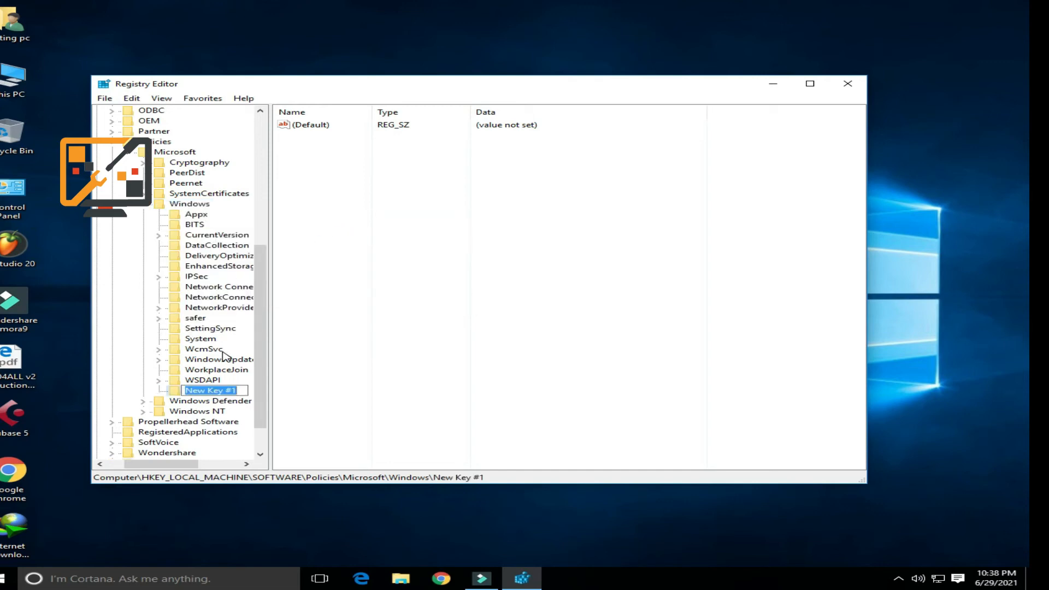
key(BackSpace)
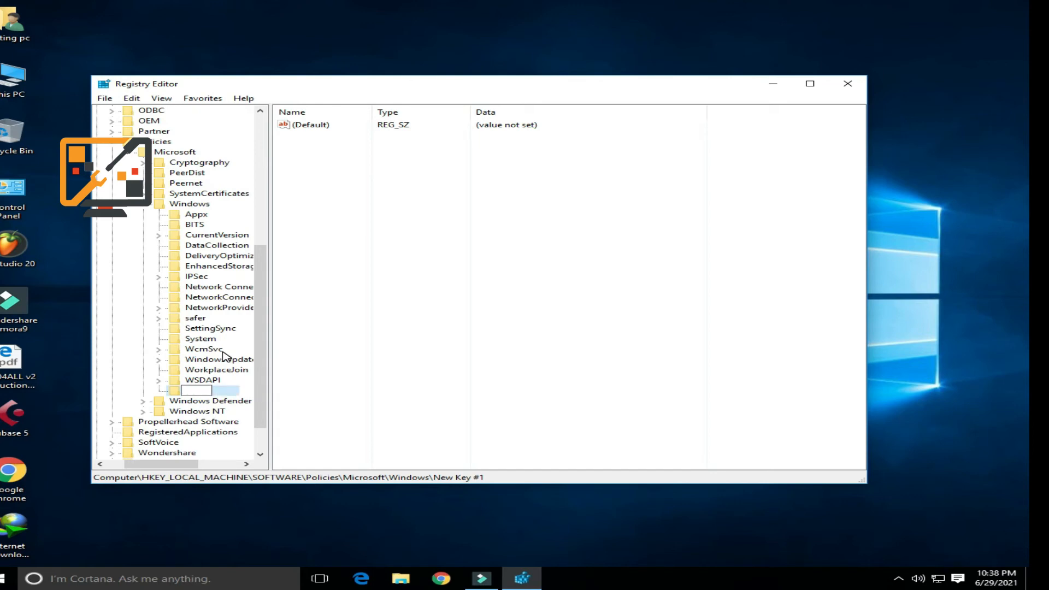
text(Windows)
text(Upda)
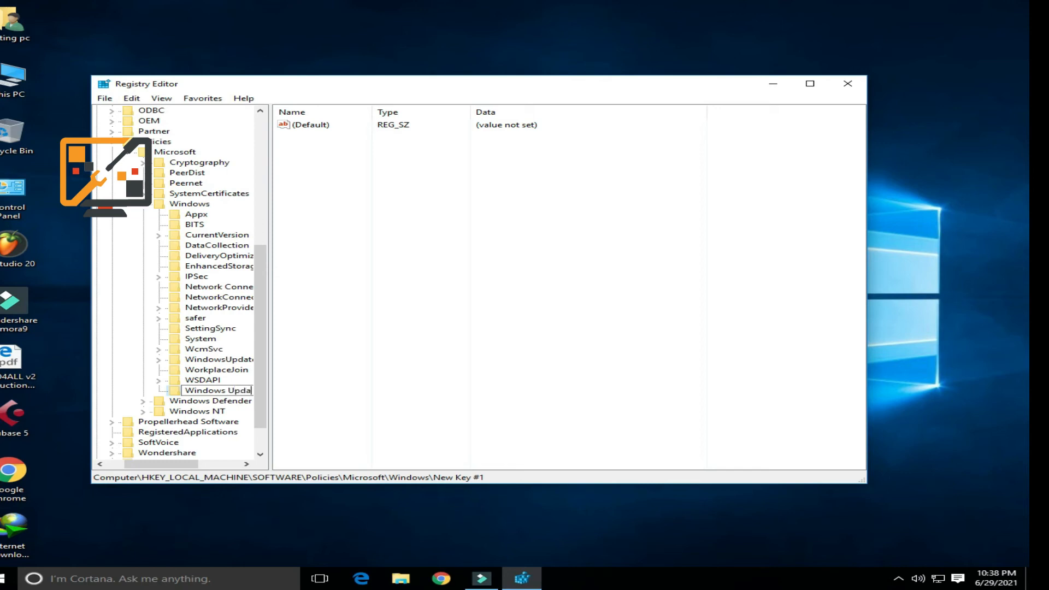
text(te)
key(Return)
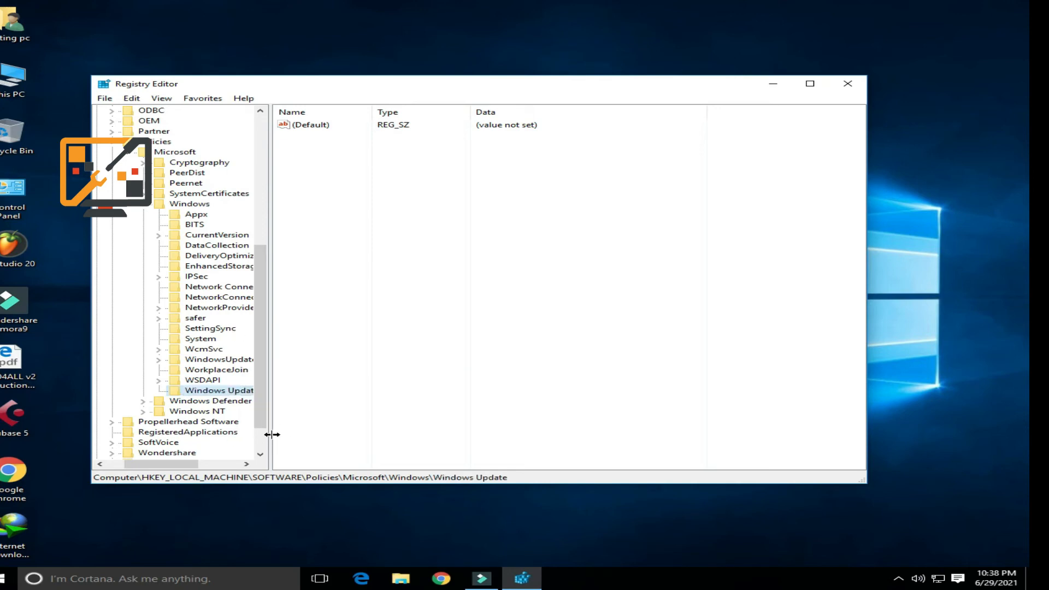
Step: Widen the key tree and create a subkey named AU under the new Windows Update key
drag(269, 437, 367, 432)
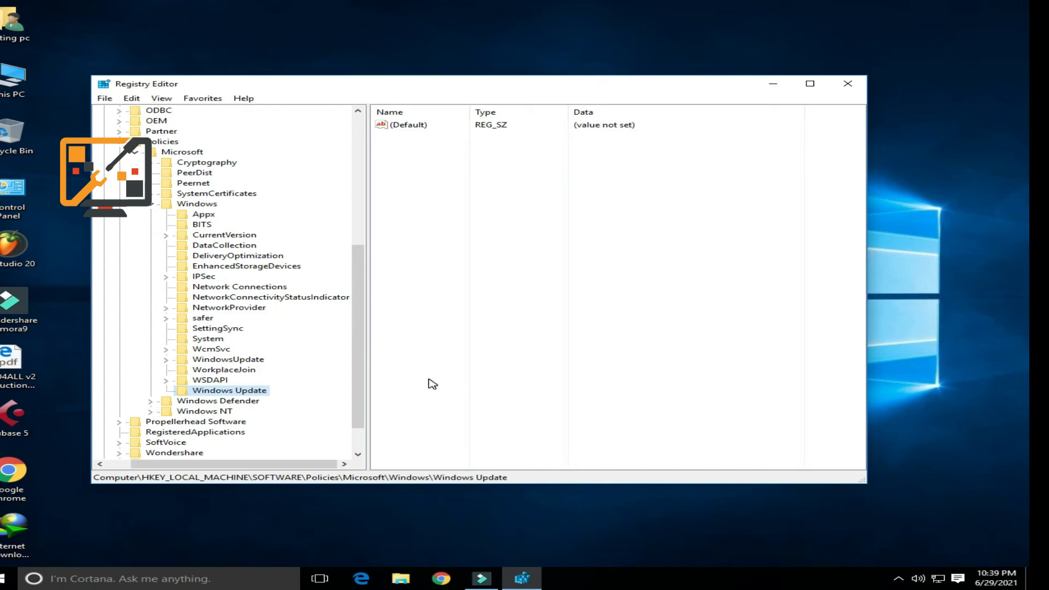
right_click(247, 391)
mouse_move(303, 415)
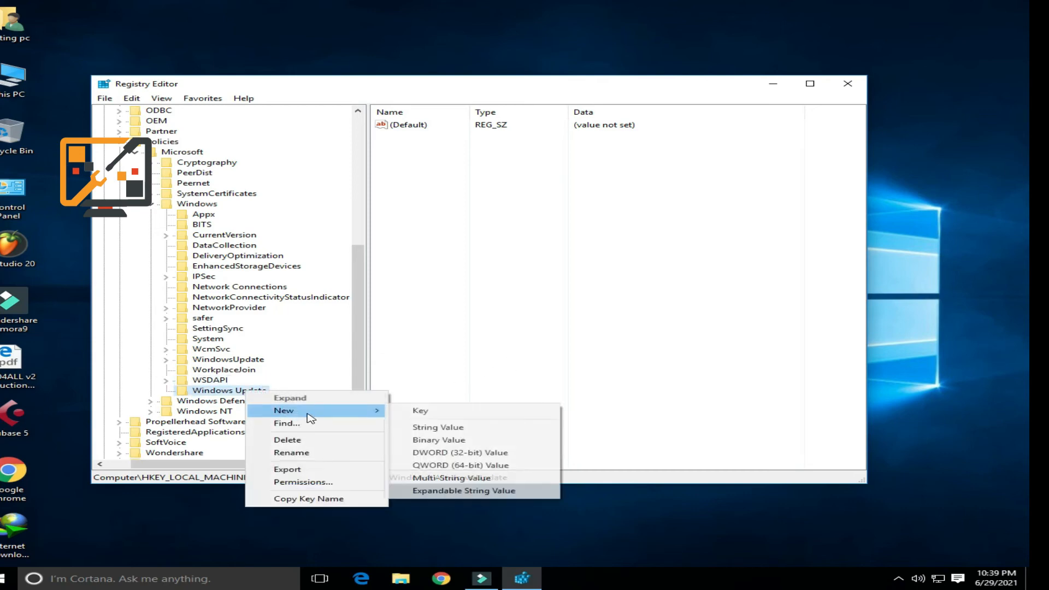
click(417, 411)
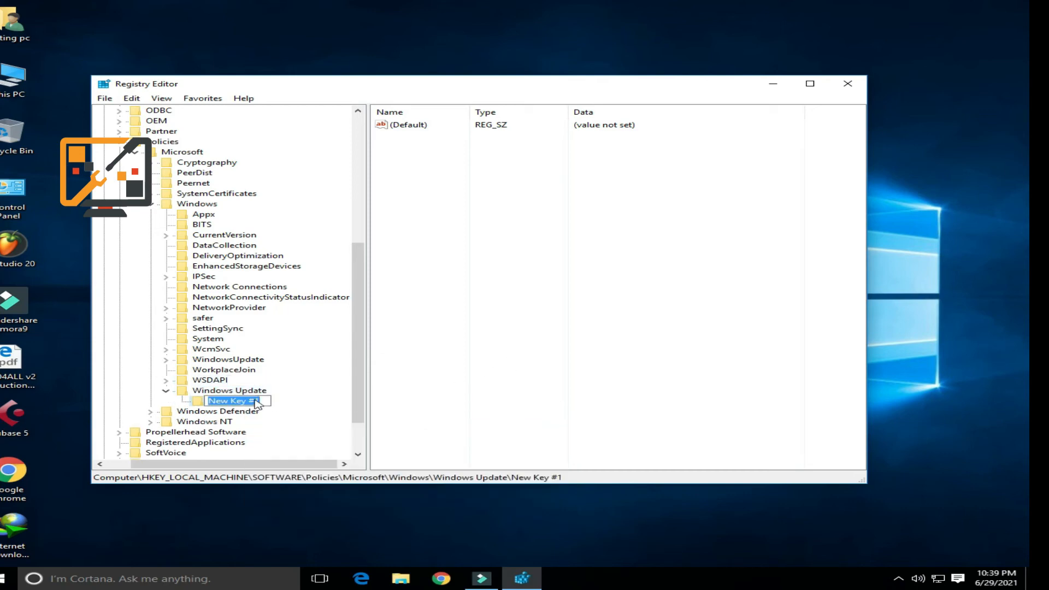
text(AU)
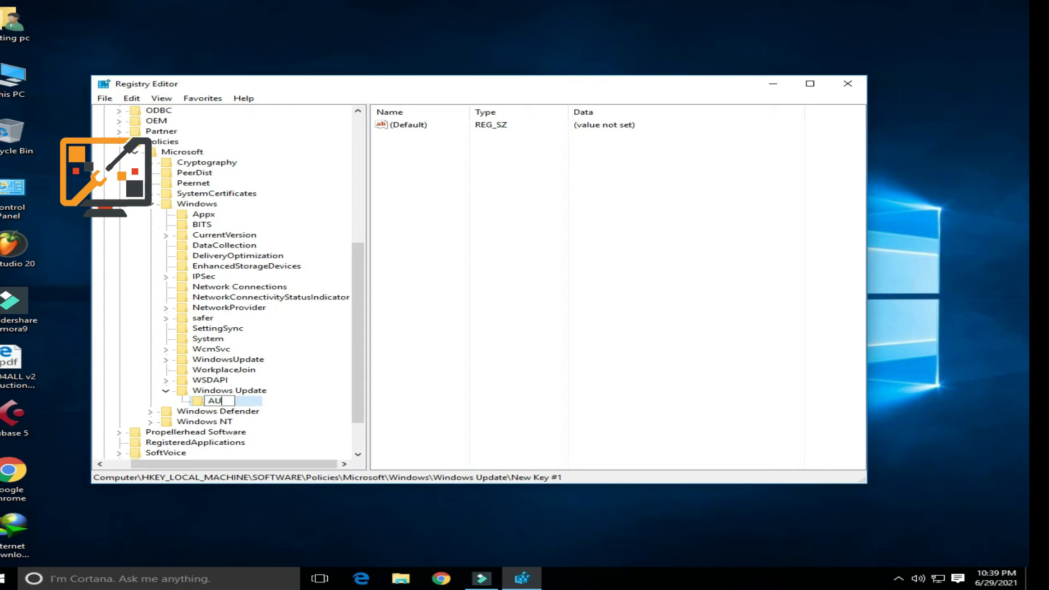
key(Return)
scroll(257, 404, down, 2)
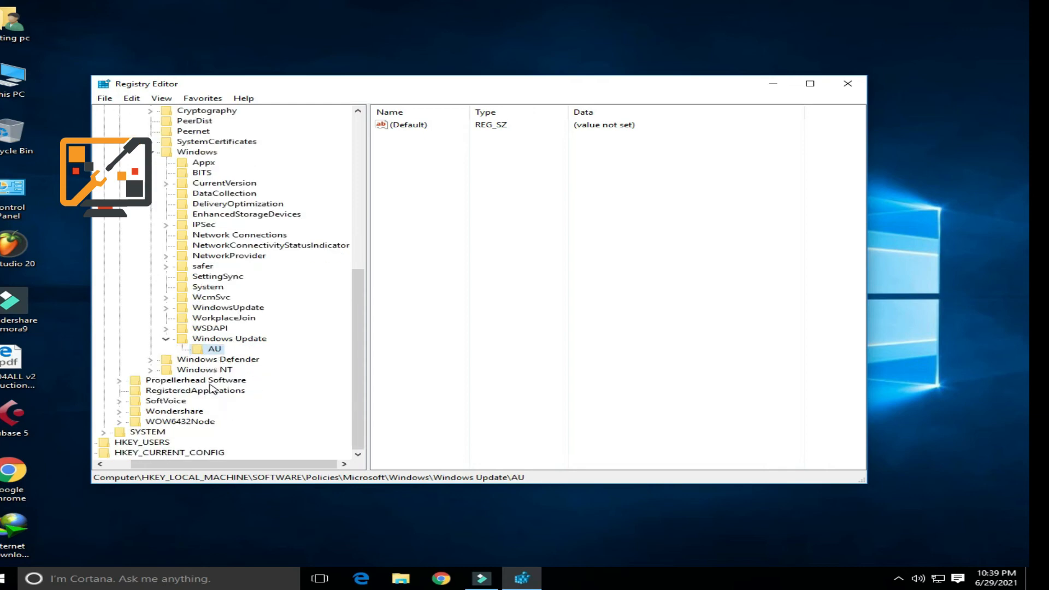
right_click(215, 351)
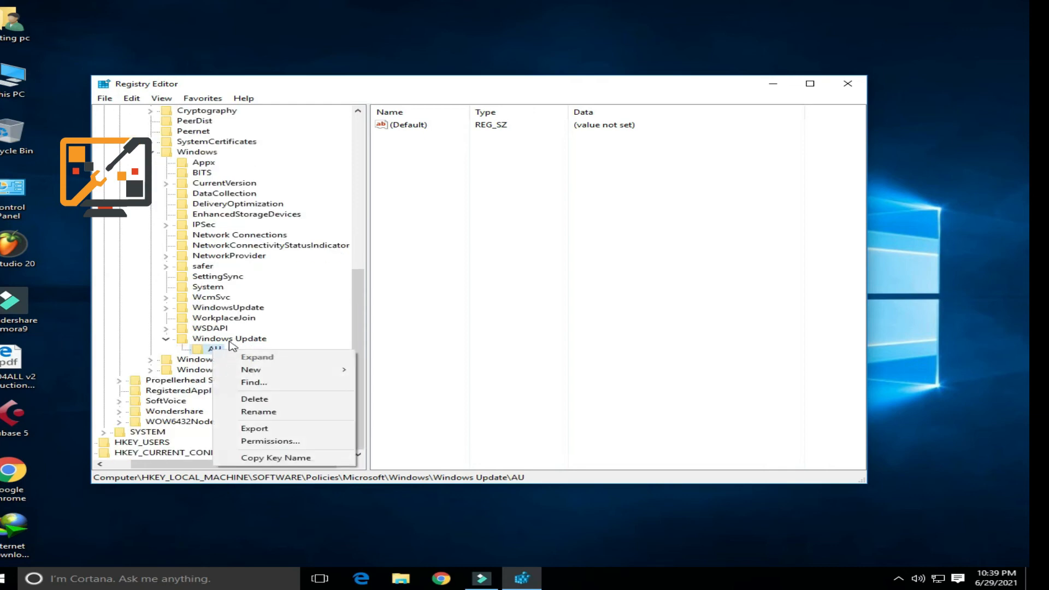
click(522, 257)
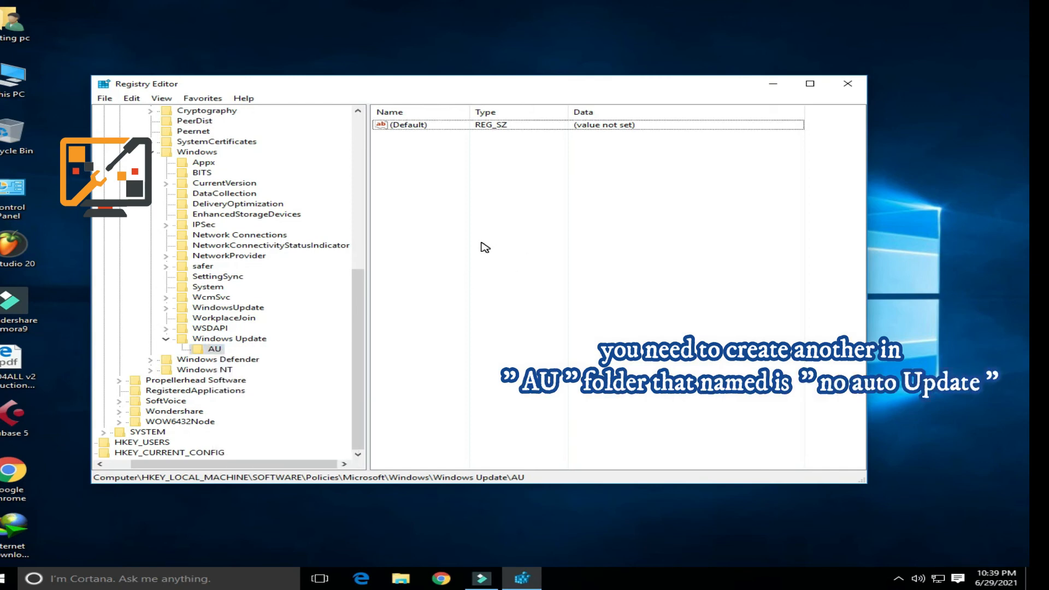
right_click(558, 235)
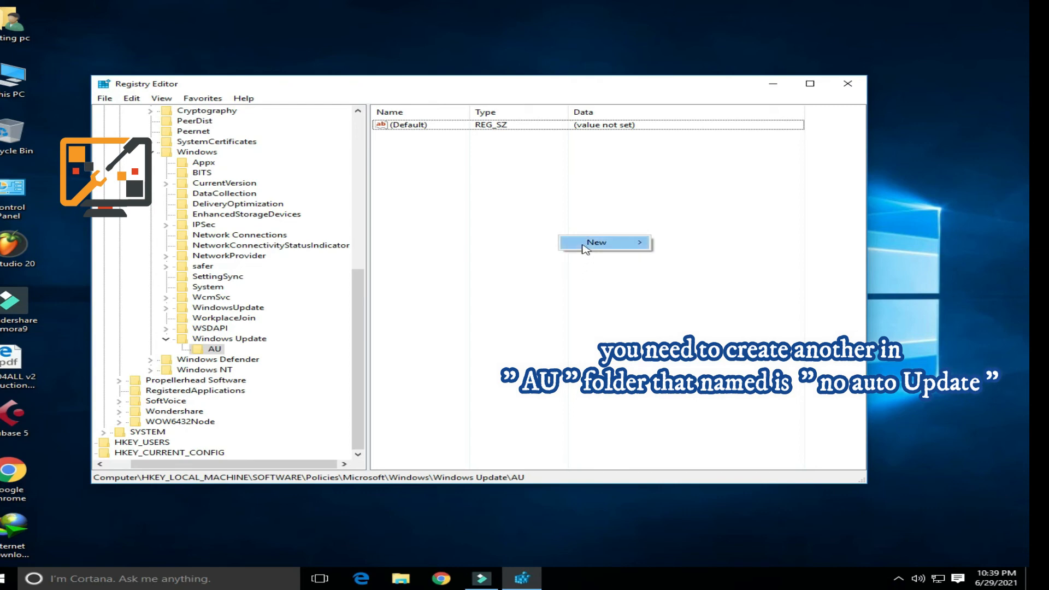
mouse_move(583, 244)
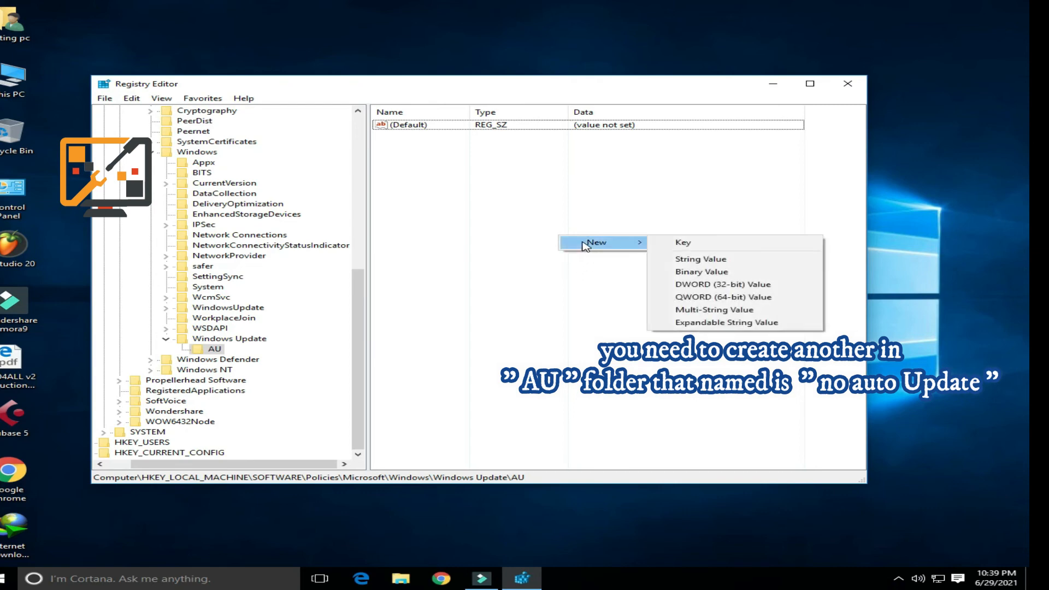
click(712, 247)
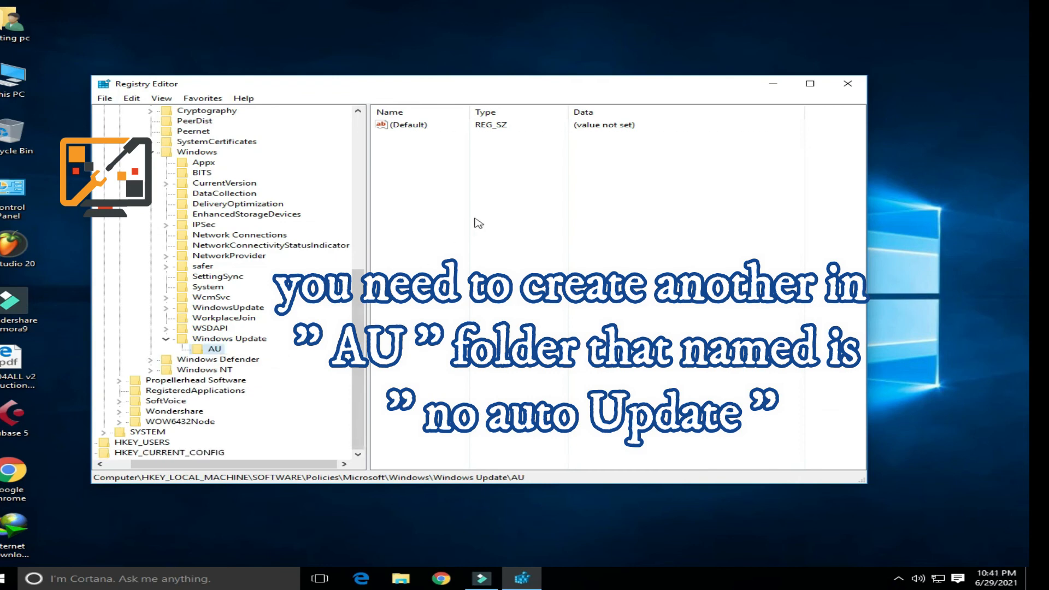
right_click(474, 219)
click(434, 123)
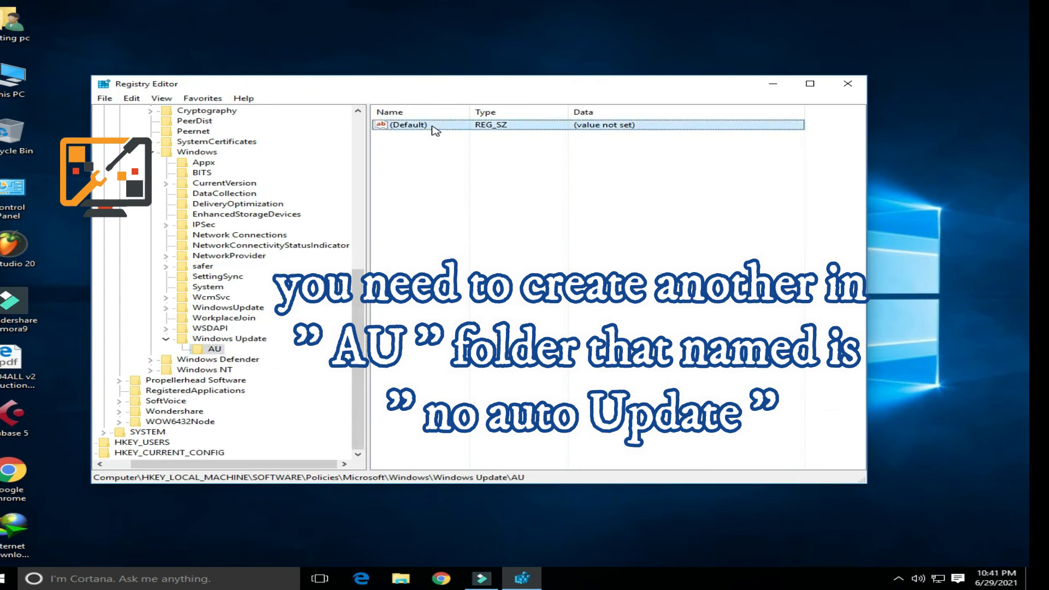
right_click(433, 125)
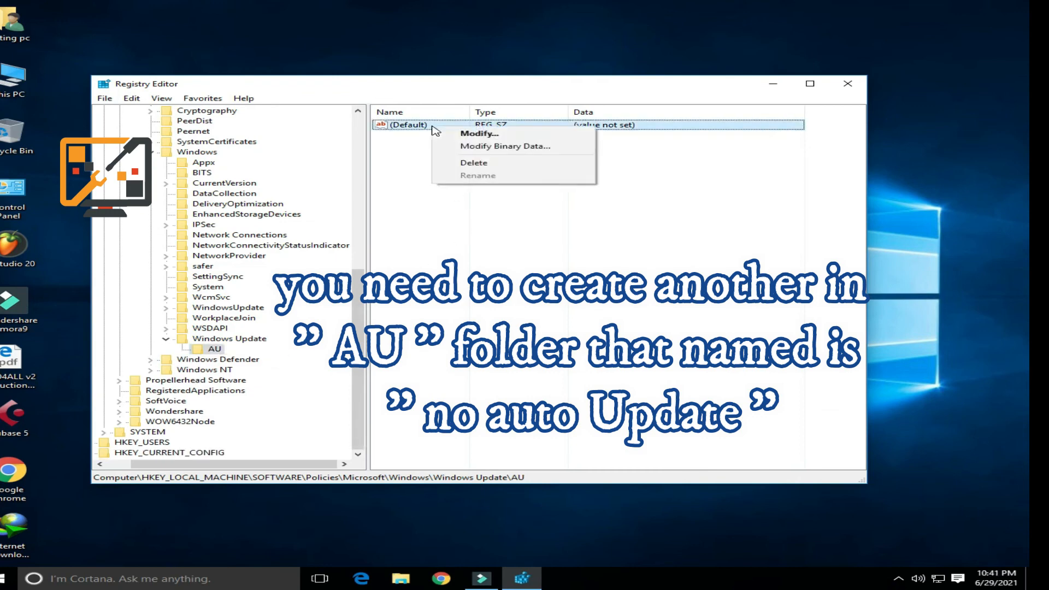
click(479, 134)
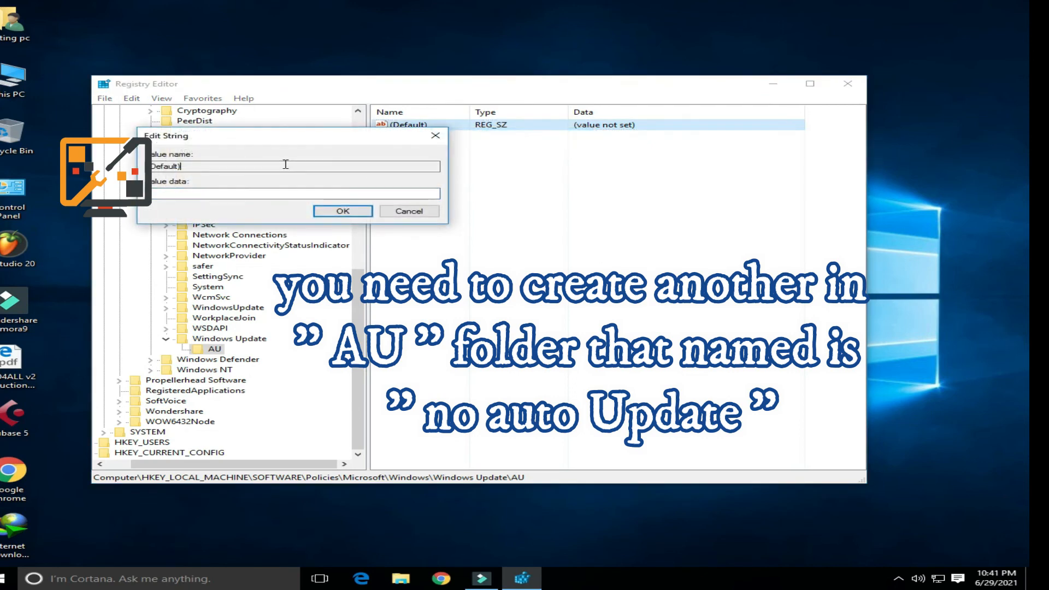
double_click(208, 170)
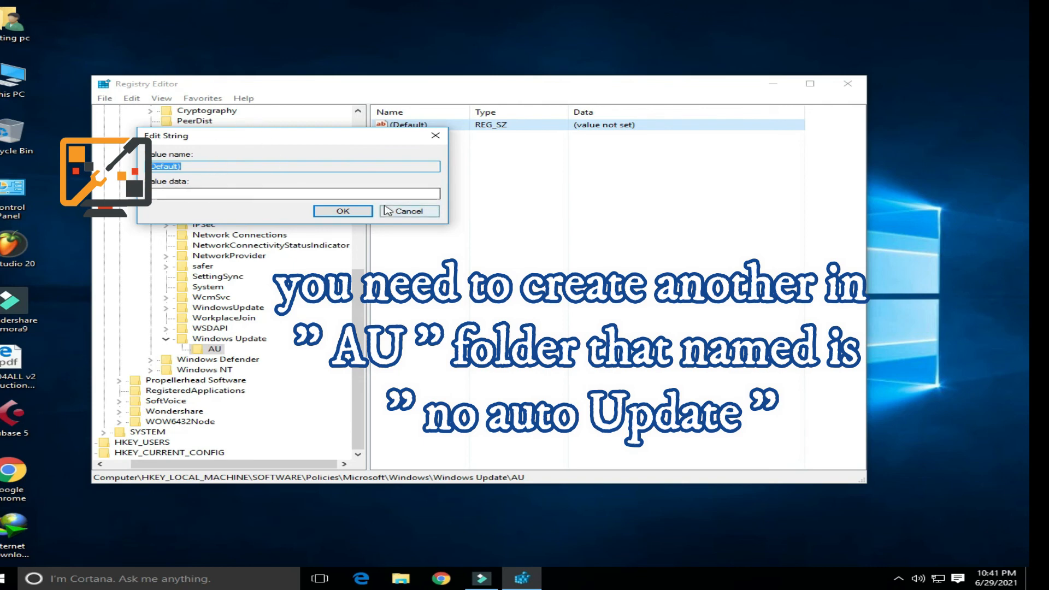
click(410, 211)
Step: Create a string value named "no auto Update" in the AU key
right_click(438, 177)
mouse_move(474, 188)
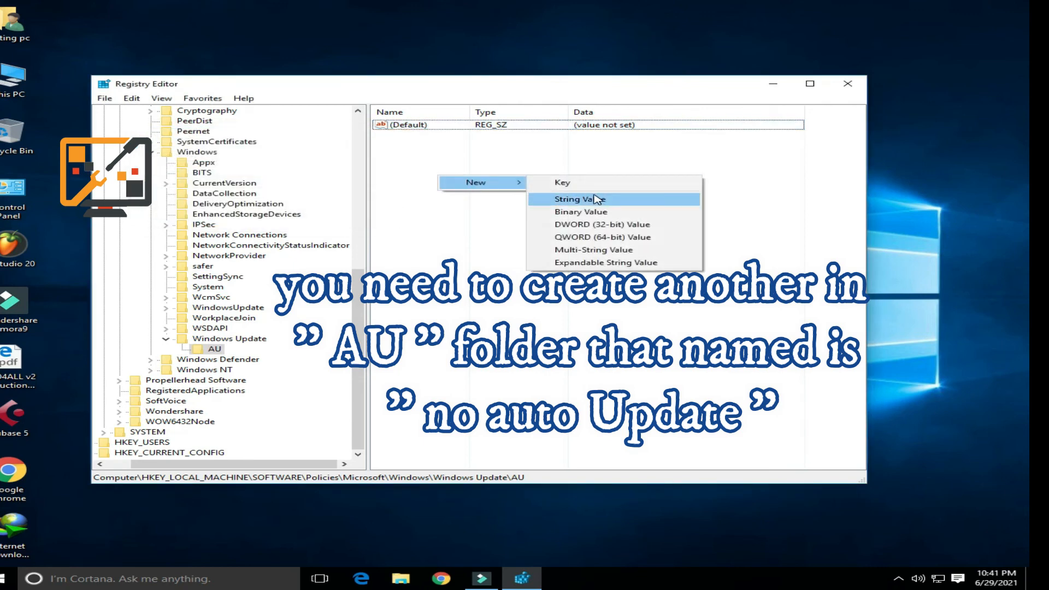
click(672, 197)
text(no)
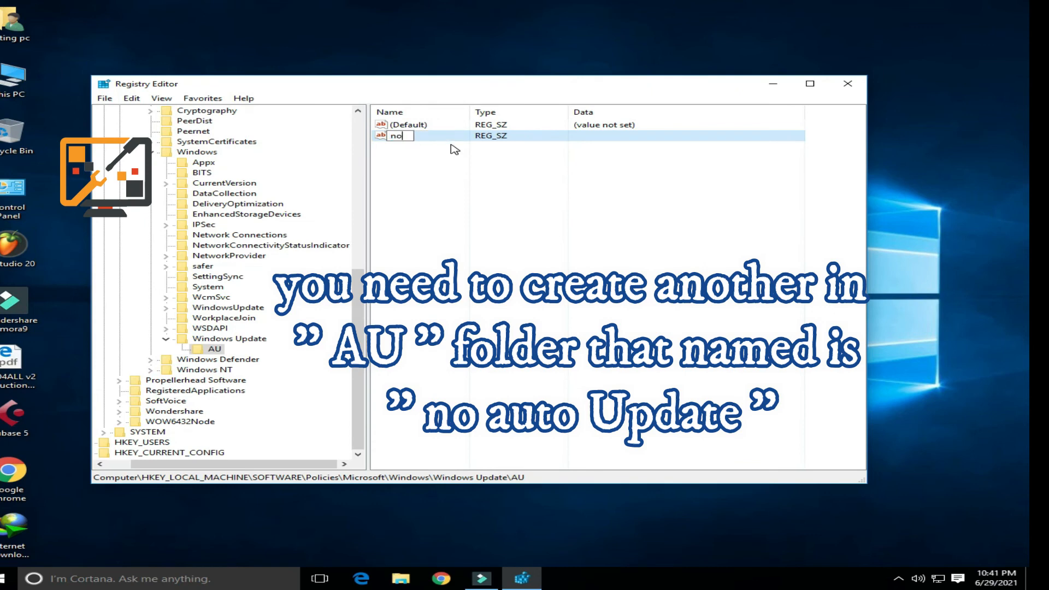
text( auto Update)
key(Return)
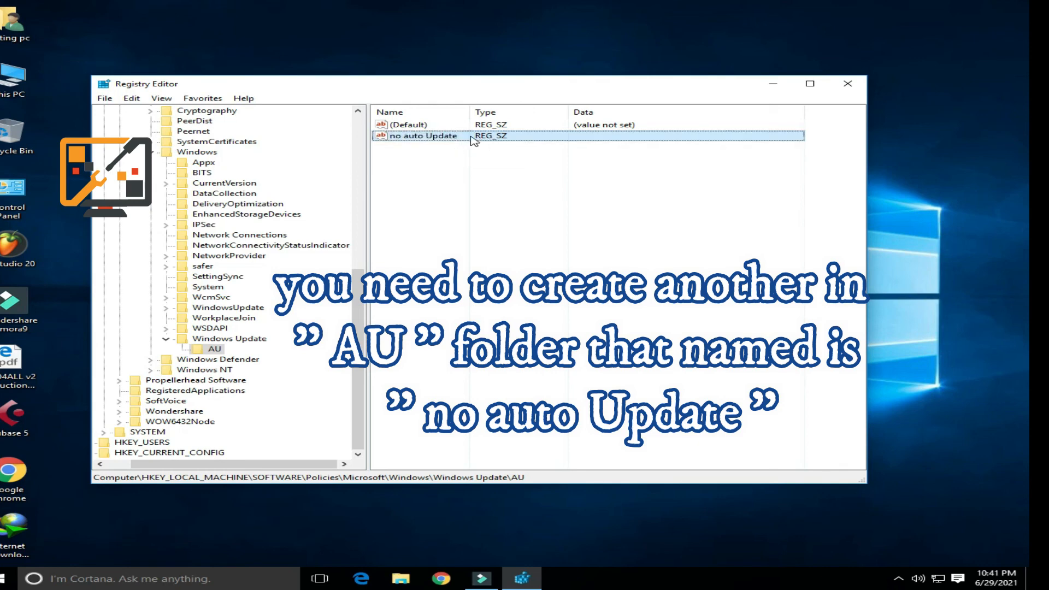
Step: Set the value data of the "no auto Update" string to 1
right_click(470, 137)
click(502, 144)
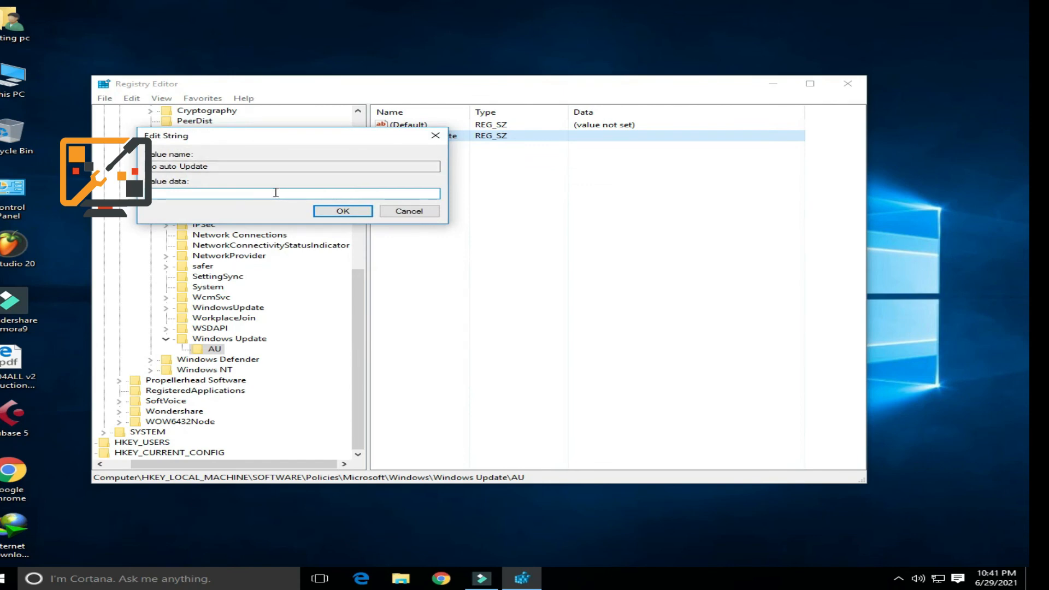
click(341, 214)
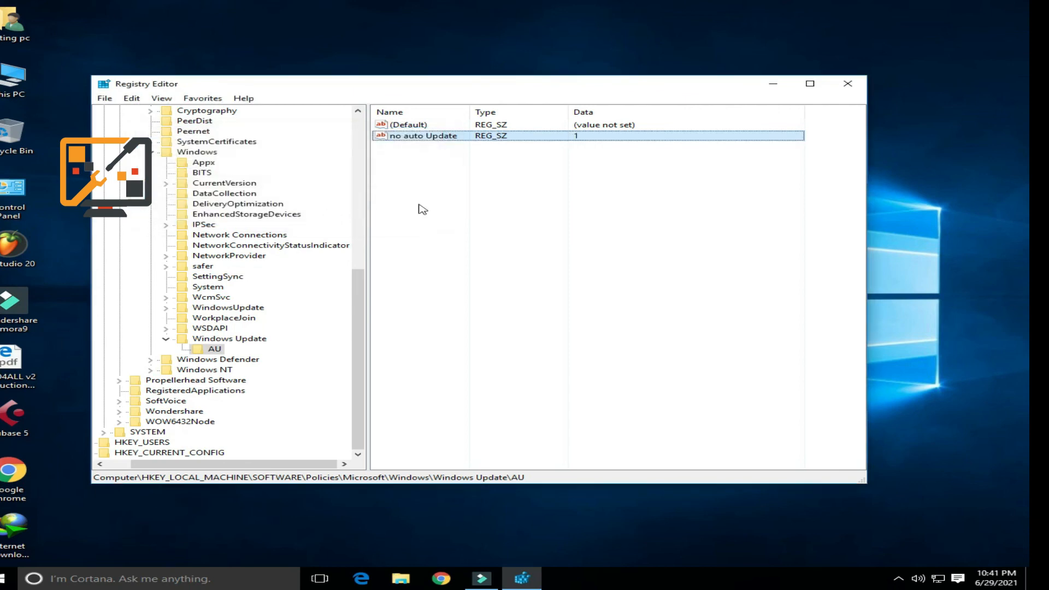